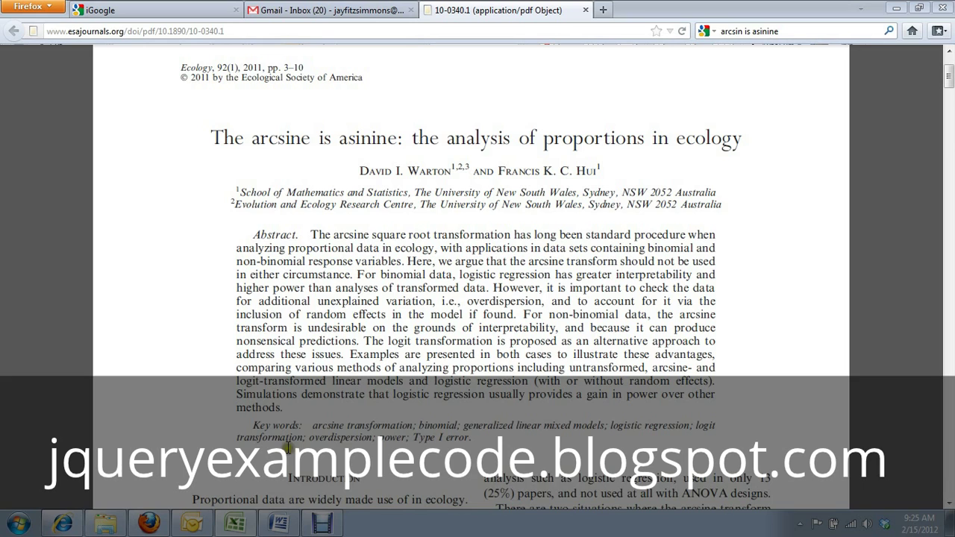
Bring the Spinach sheet of the 'BIOL1104 Lab 3 data' workbook back to the front.
mouse_move(251, 522)
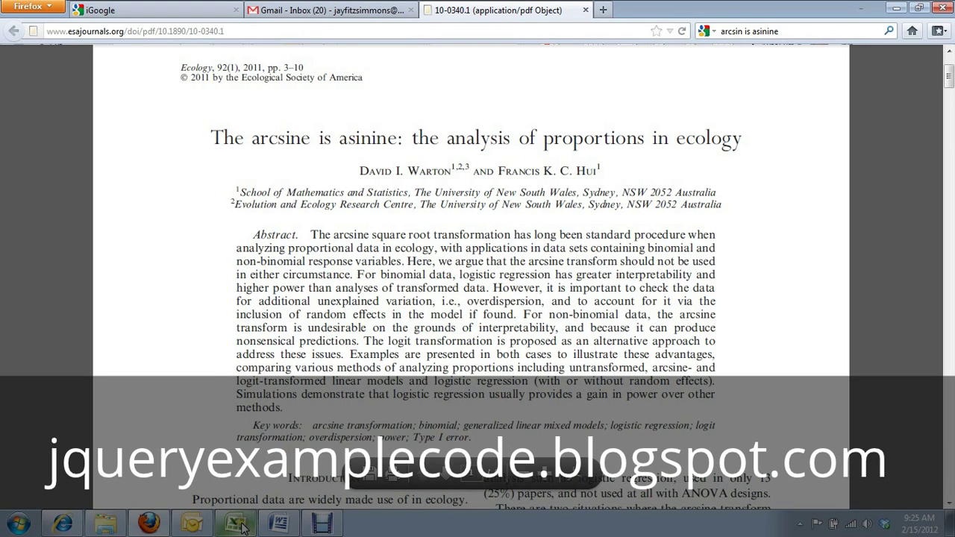
left_click(239, 524)
scroll(515, 319, "up", 1)
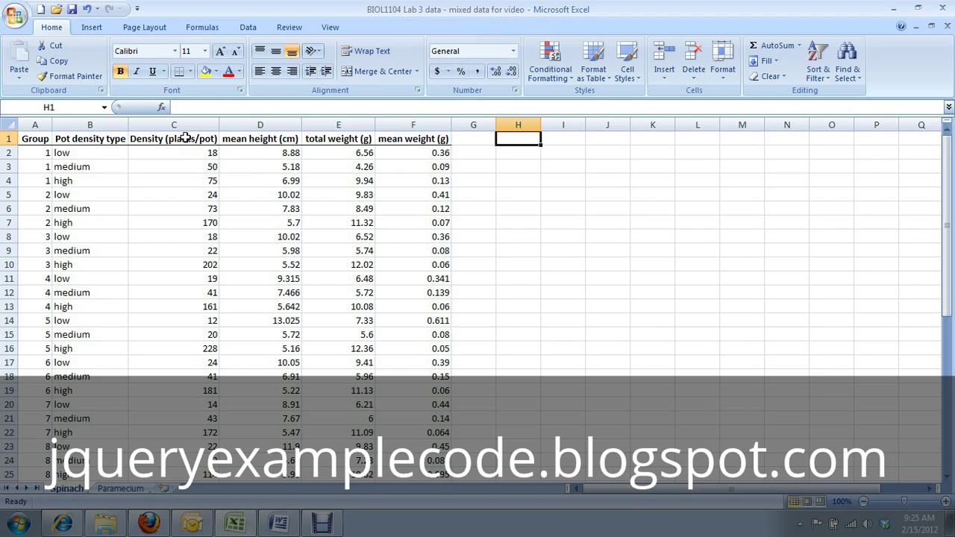
Highlight the density values in C1:C9 and mean weights in F1:F9, then deselect them.
left_click_drag(185, 138, 188, 252)
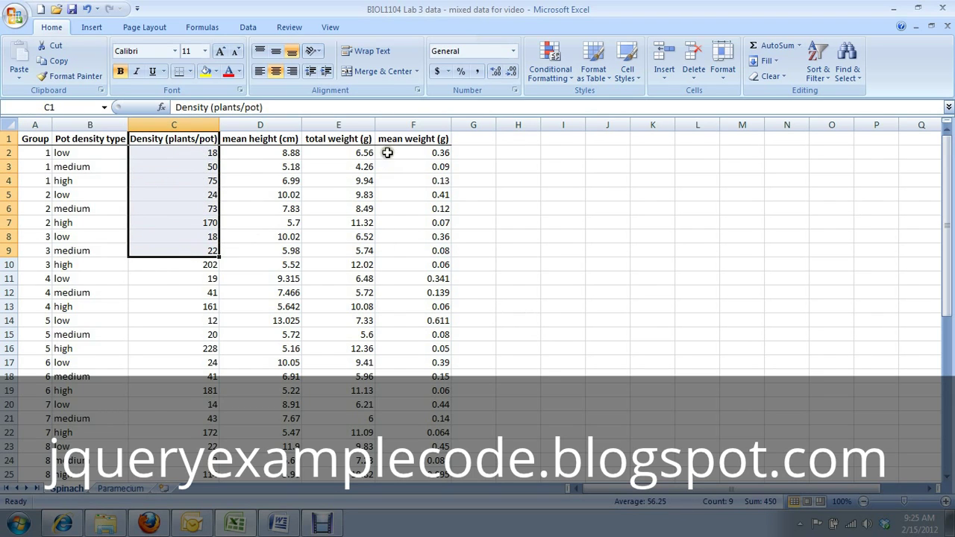
left_click_drag(396, 139, 401, 249)
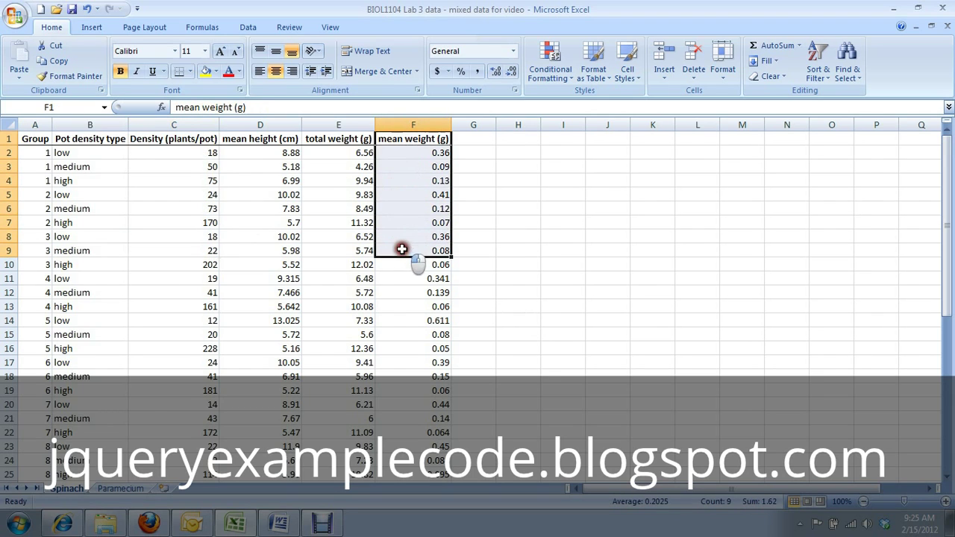
left_click(504, 223)
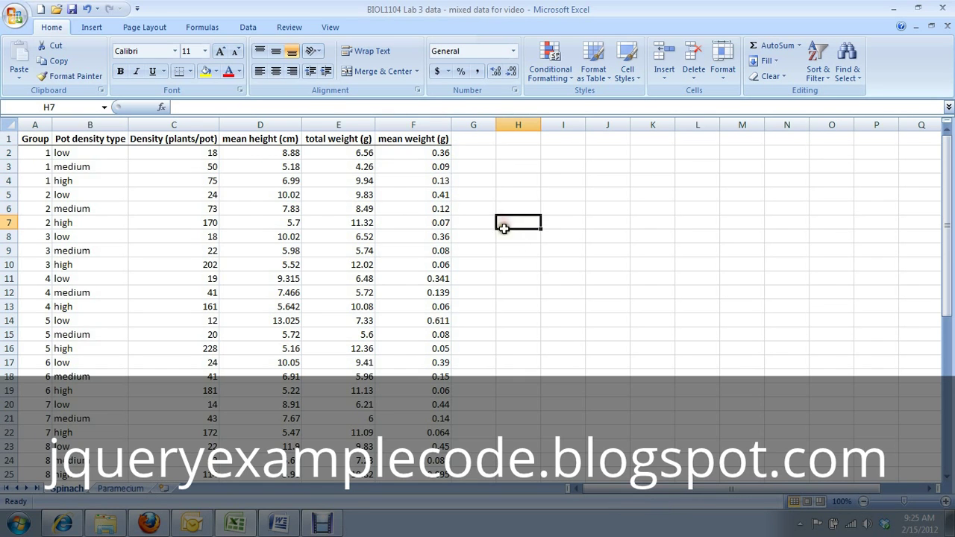
scroll(495, 256, "down", 6)
scroll(496, 256, "down", 2)
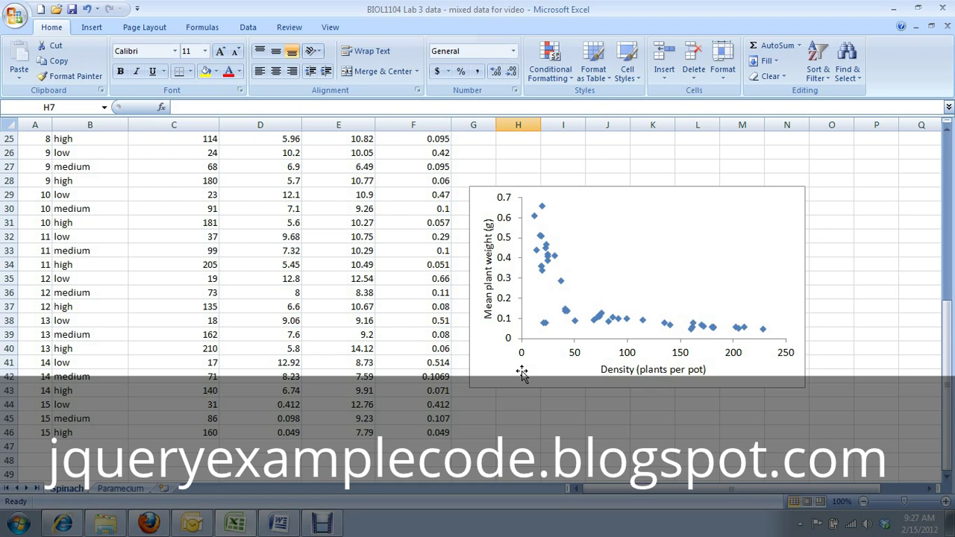
key("alt+Tab")
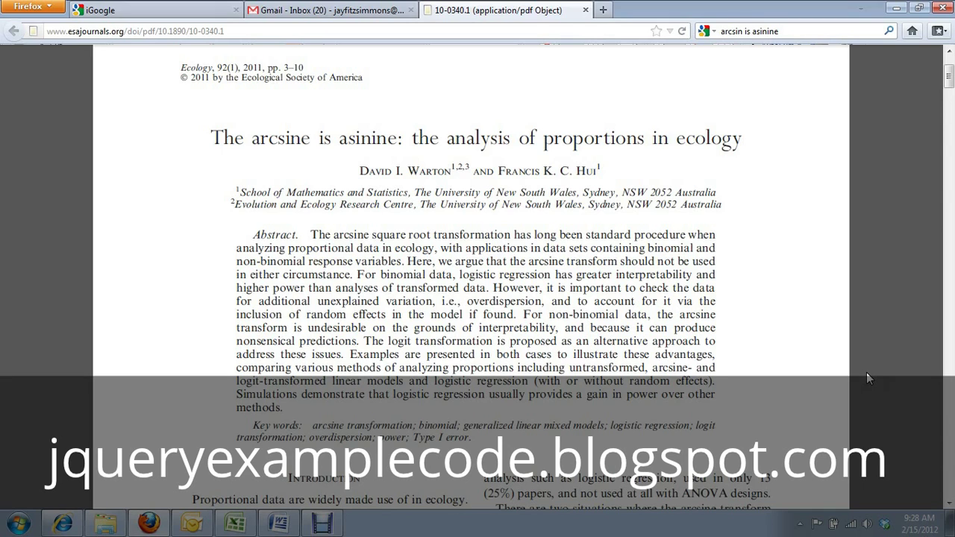
key("alt+Tab")
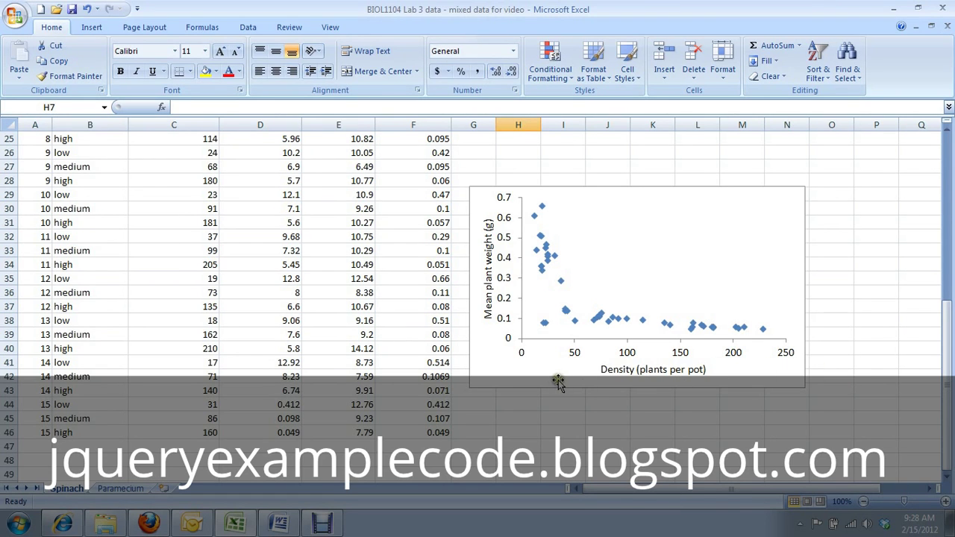
Delete the old density–weight scatter chart.
left_click(510, 382)
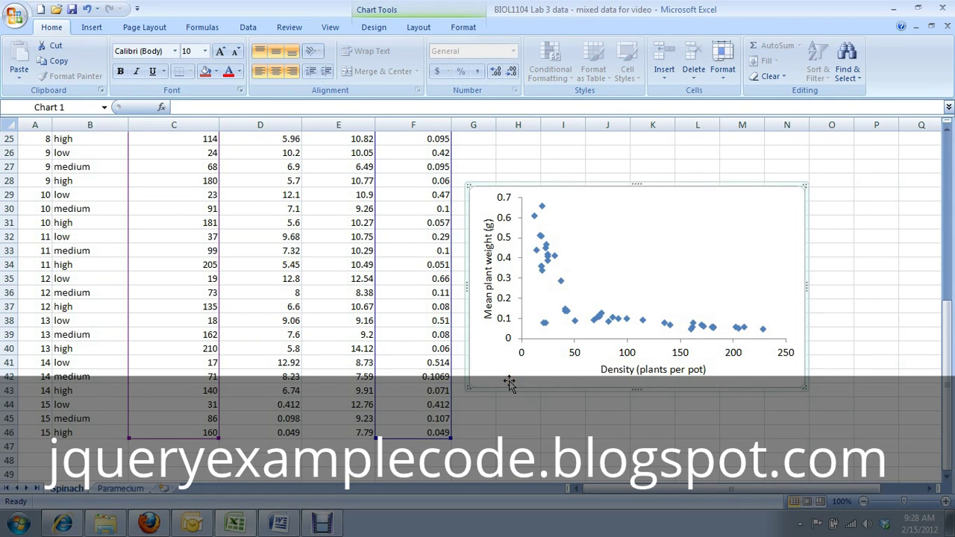
key("Delete")
scroll(514, 358, "up", 8)
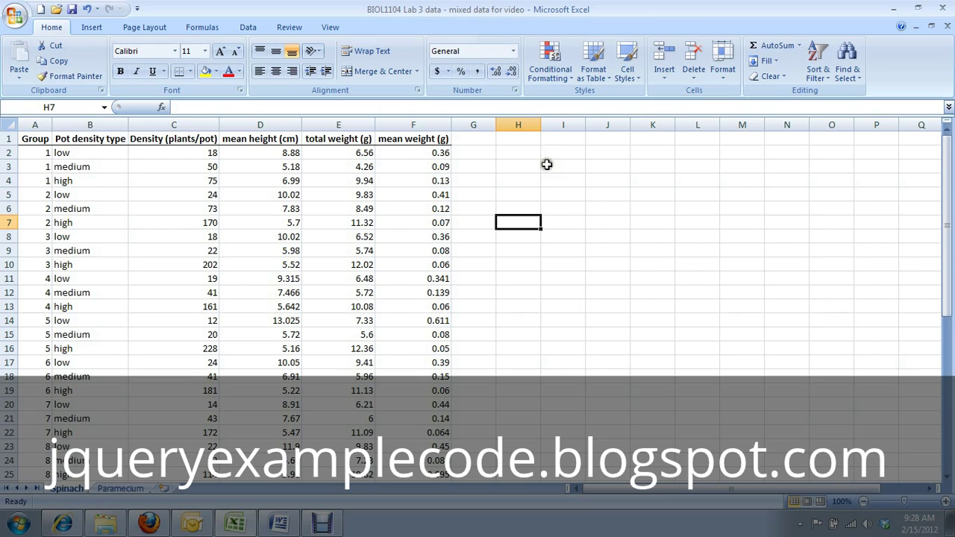
Enter headers Log(dens) in H1 and log(mnht) in I1, fixing the missing parenthesis.
left_click(534, 139)
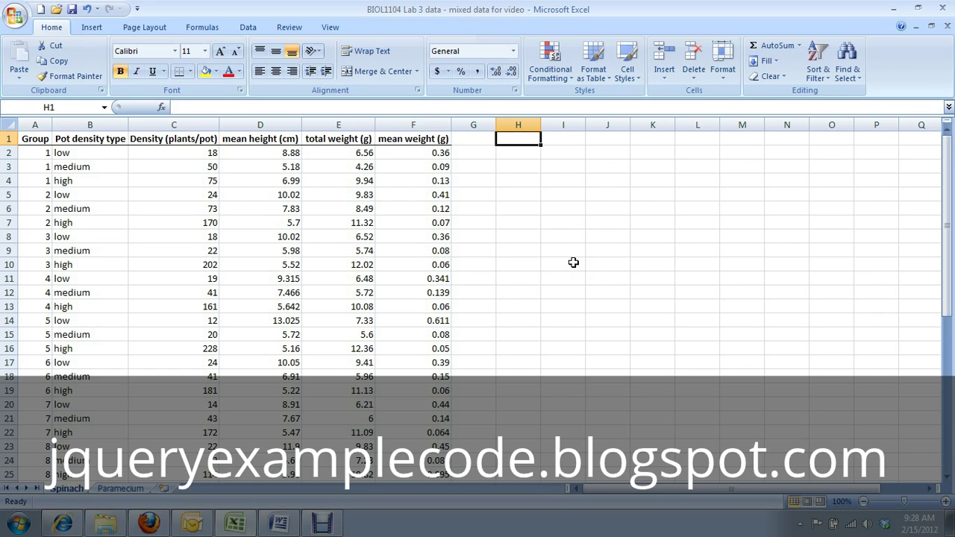
type("Log(")
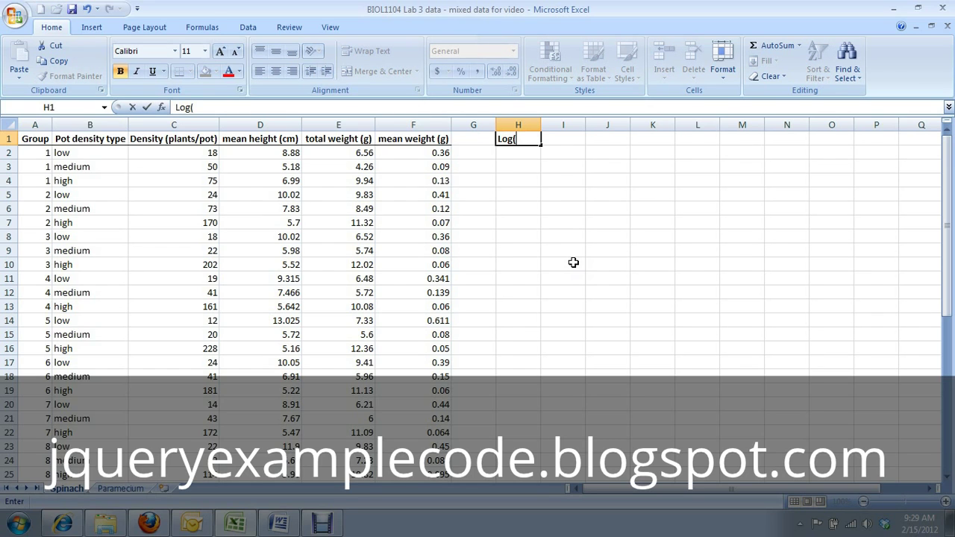
type("dens)")
key("Tab")
type("log(")
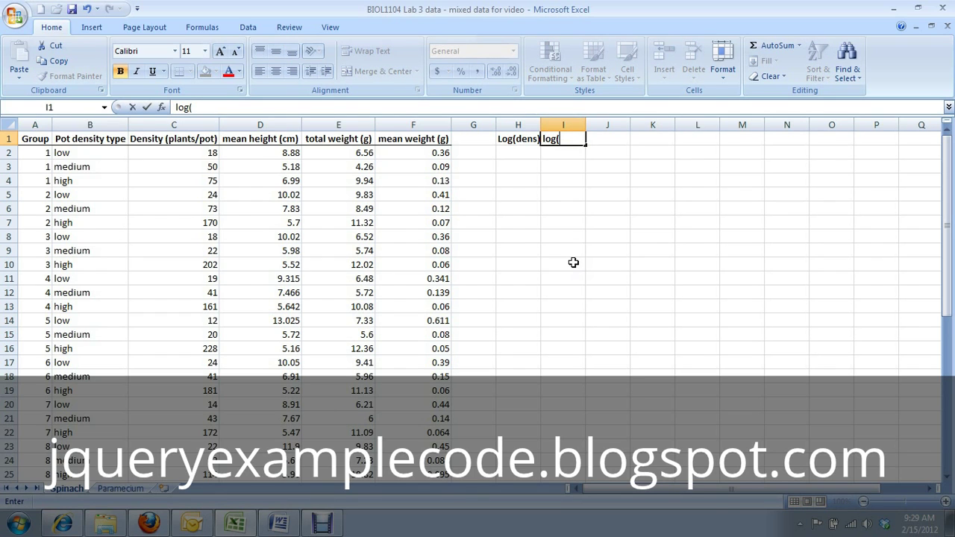
type("mnht")
key("Tab")
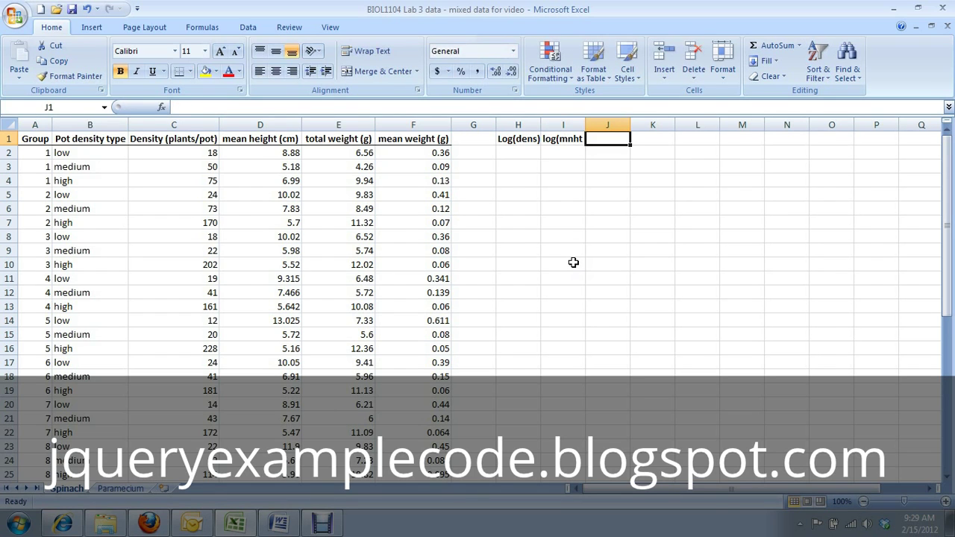
type("\\")
key("Escape")
key("Left")
key("F2")
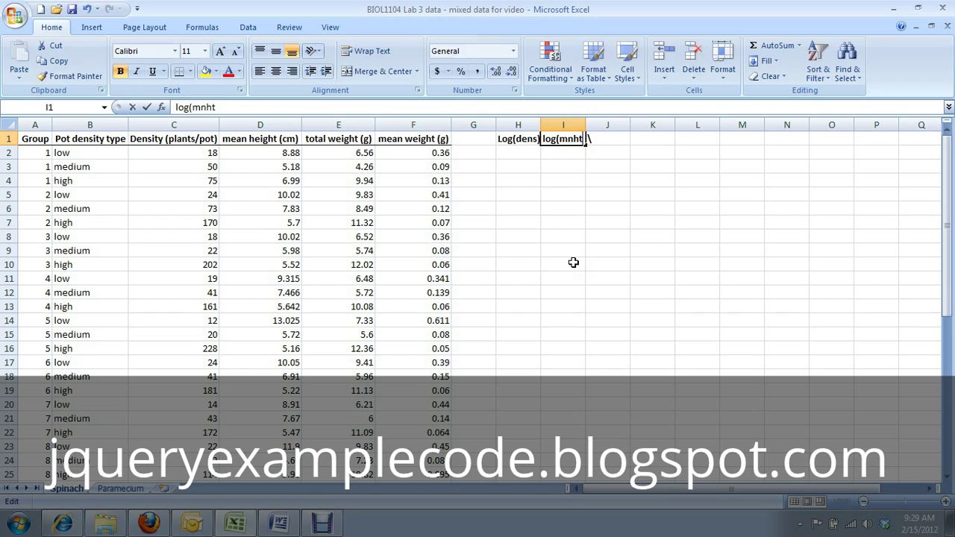
type(")")
key("Tab")
Enter headers log(ttwt) in J1 and log(mnwt) in K1.
type("l")
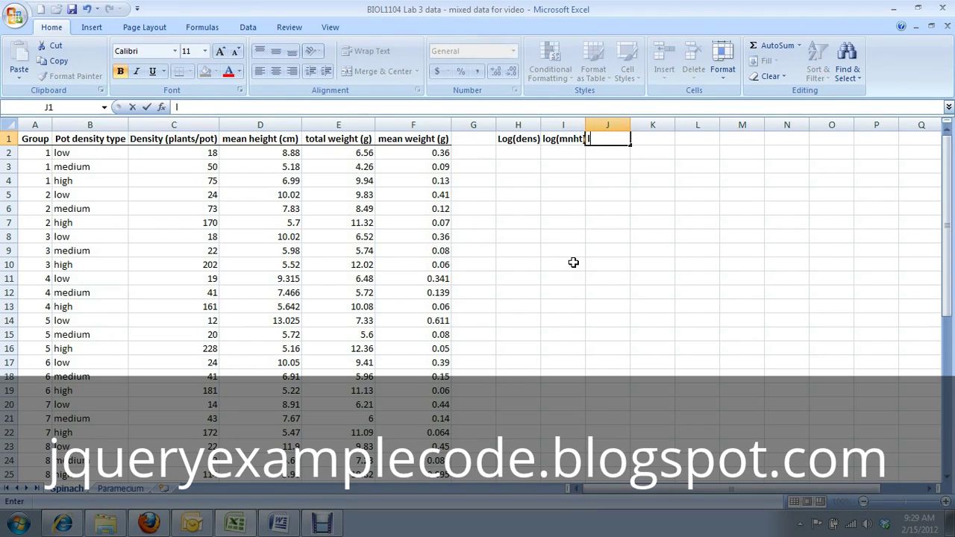
type("og(ttwt)")
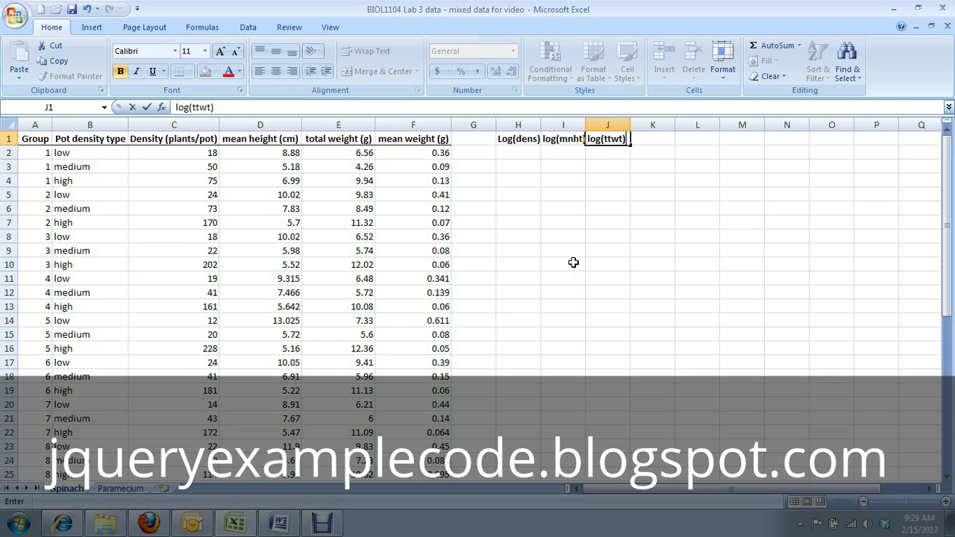
key("Tab")
type("log(")
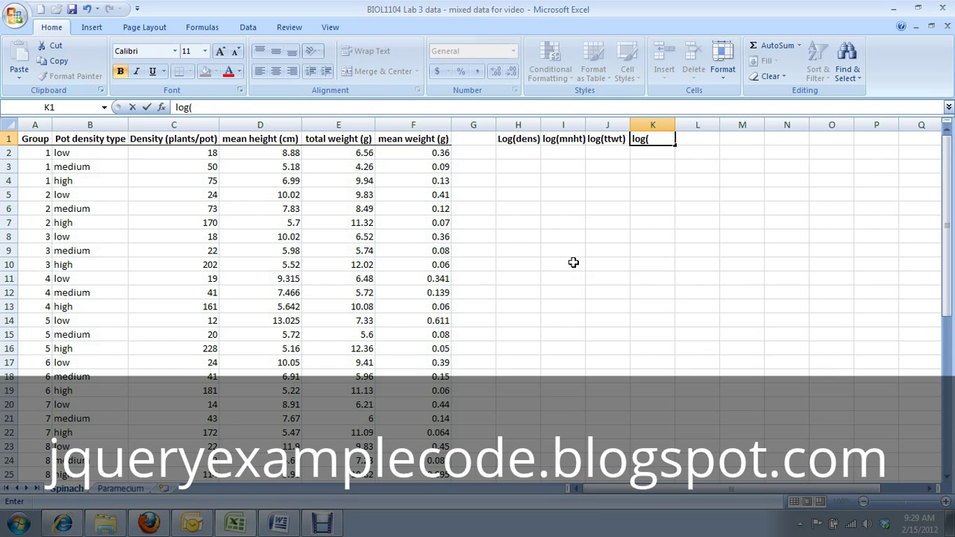
type("mnwt)")
key("Return")
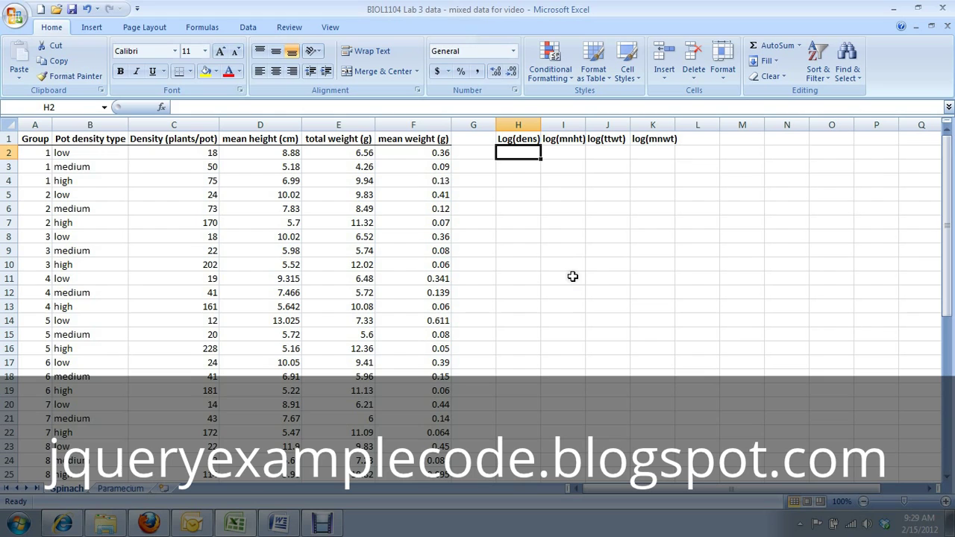
Enter =LOG10(C2) in H2, giving a first log density of 1.255273.
type("=")
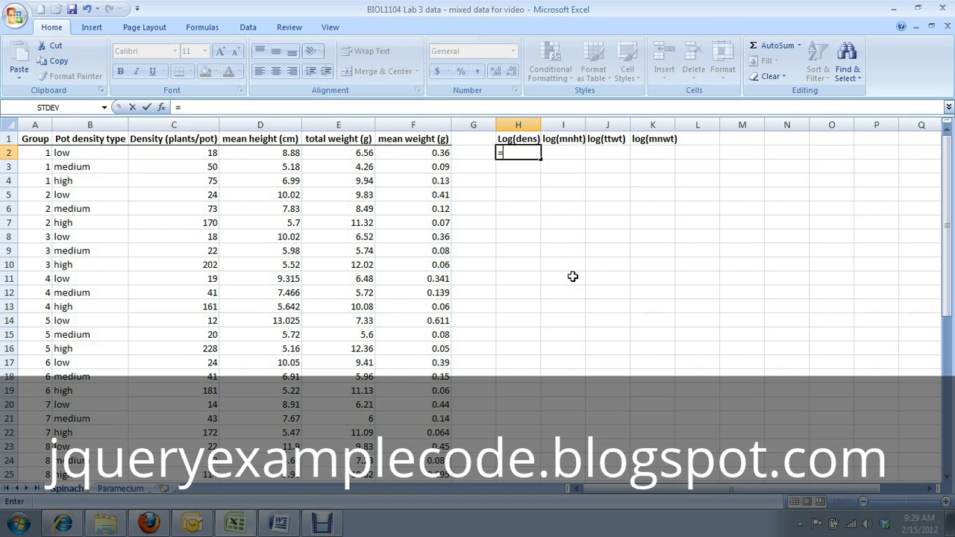
type("log")
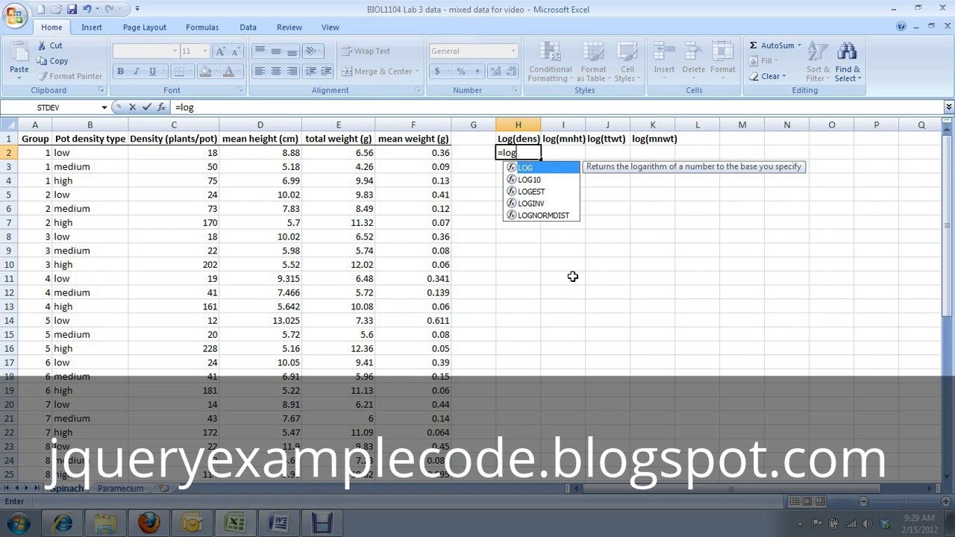
left_click(565, 182)
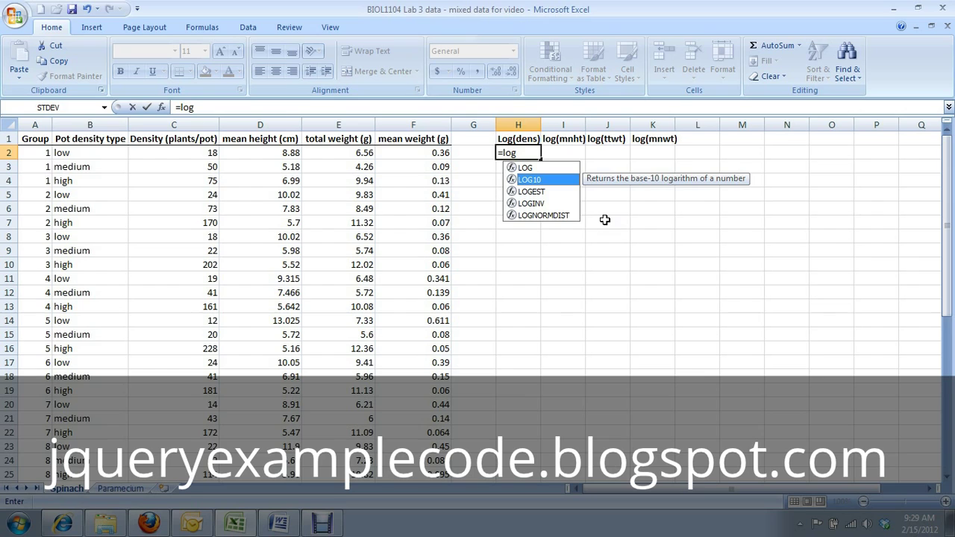
key("Tab")
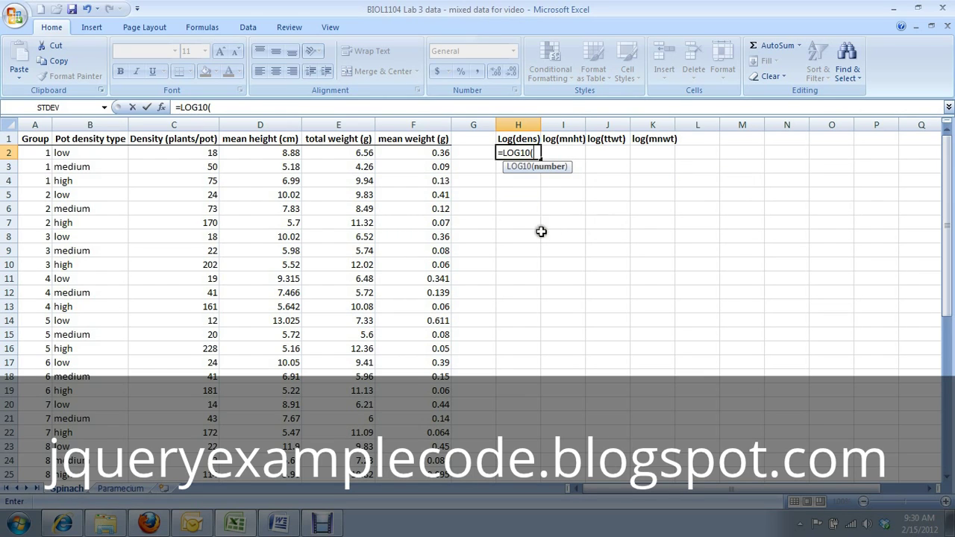
left_click(200, 151)
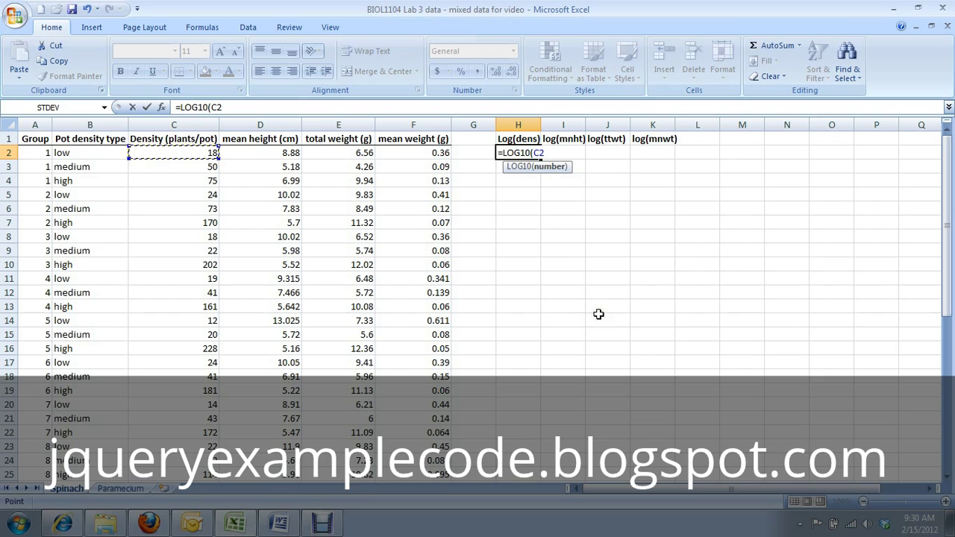
type(")")
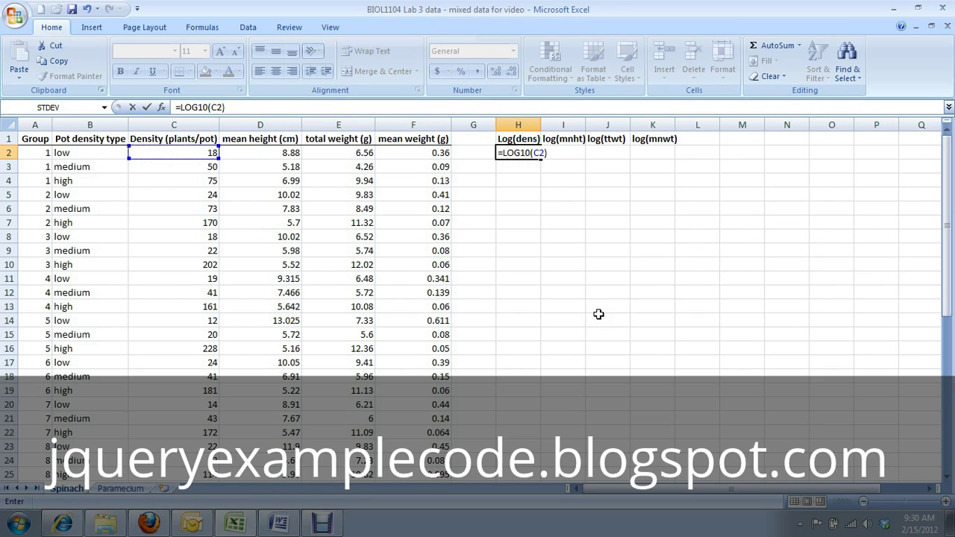
key("Return")
key("Up")
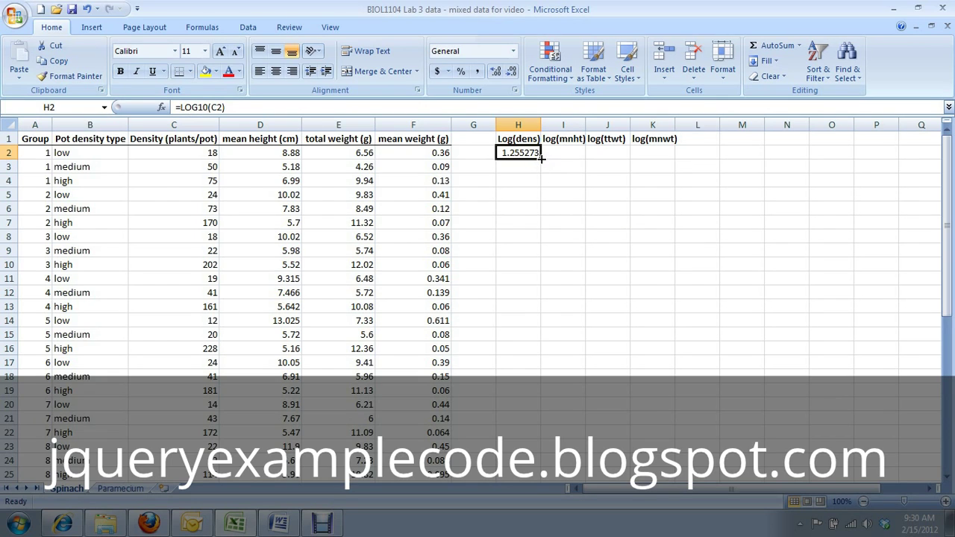
Copy the LOG10 formula from H2 across to I2:K2 and check the copied formulas.
left_click_drag(542, 158, 675, 158)
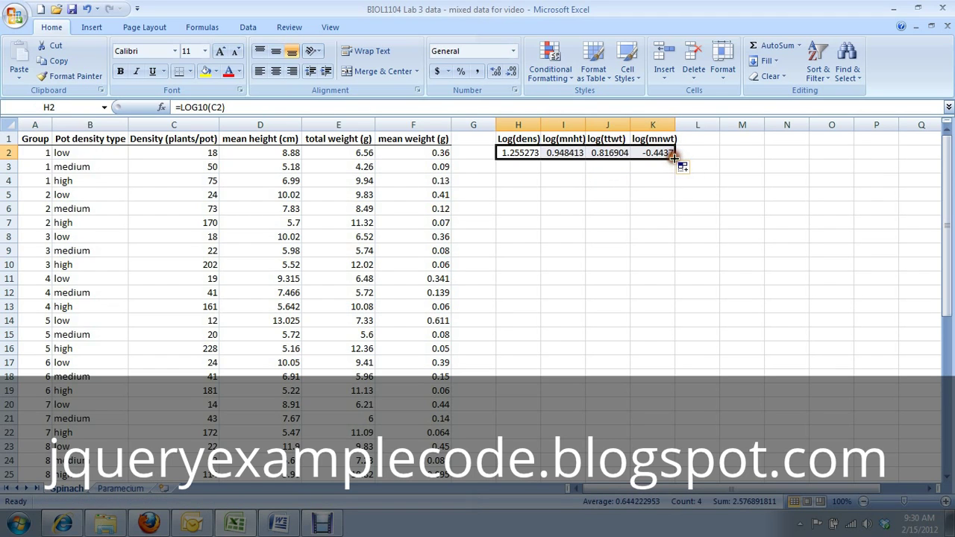
left_click(522, 153)
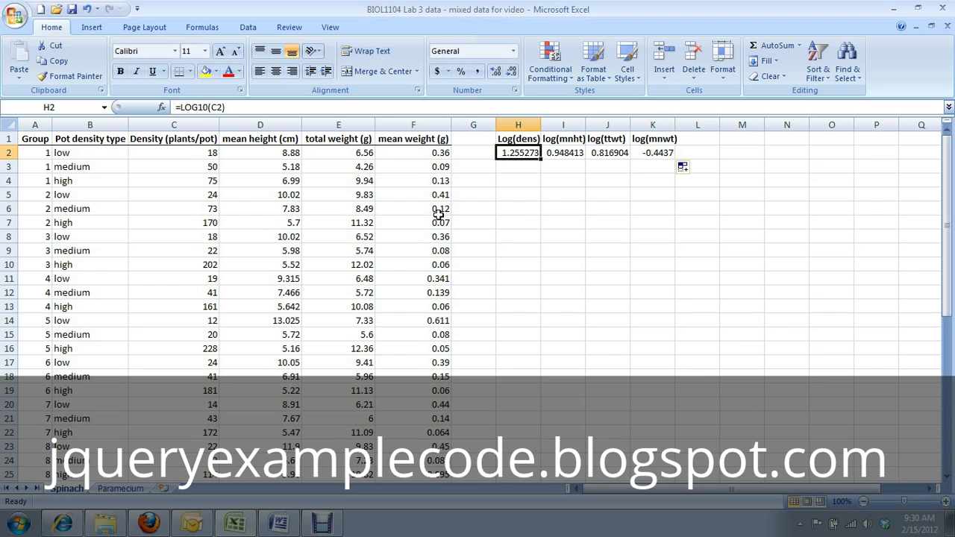
key("Right")
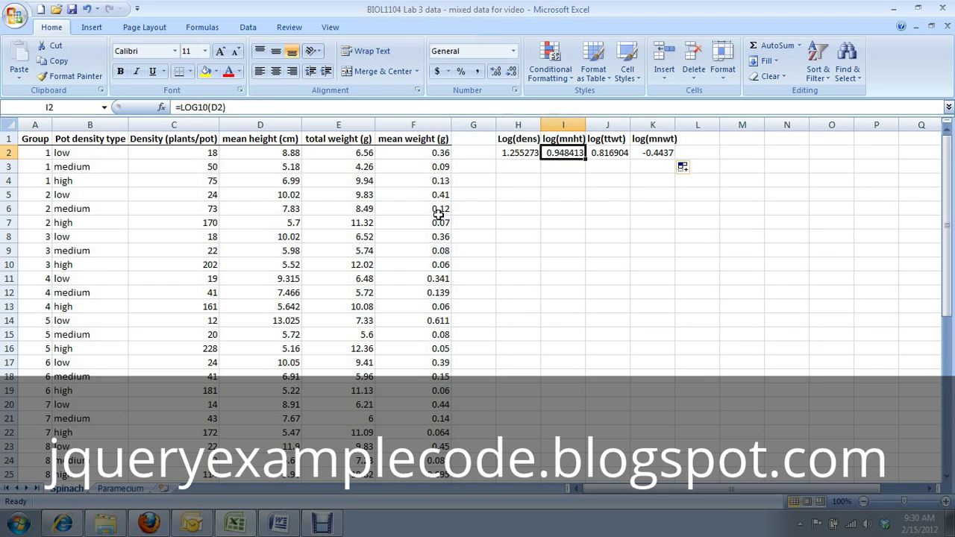
key("Right")
key("Right")
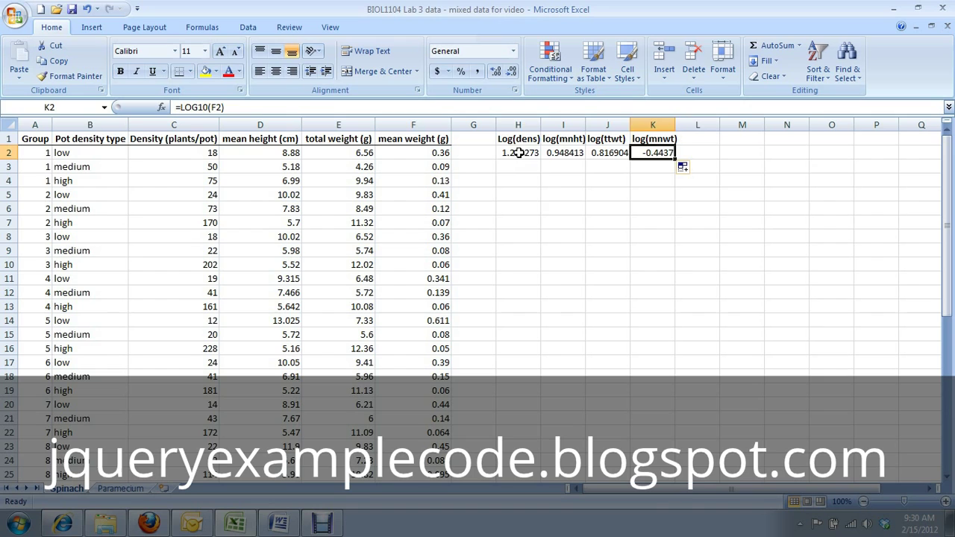
Fill the four log formulas in H2:K2 down to row 46, then select empty cell M2.
left_click_drag(520, 154, 649, 155)
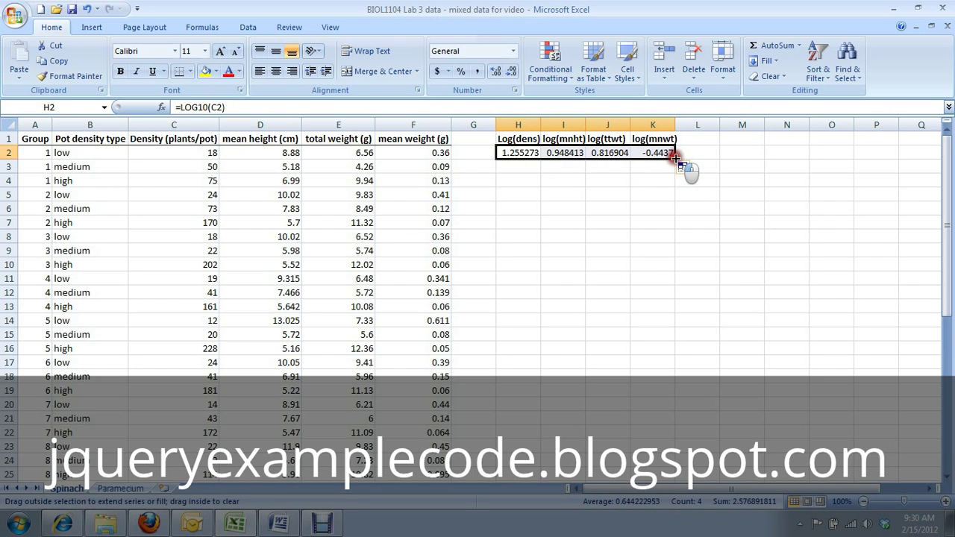
left_click_drag(675, 158, 671, 467)
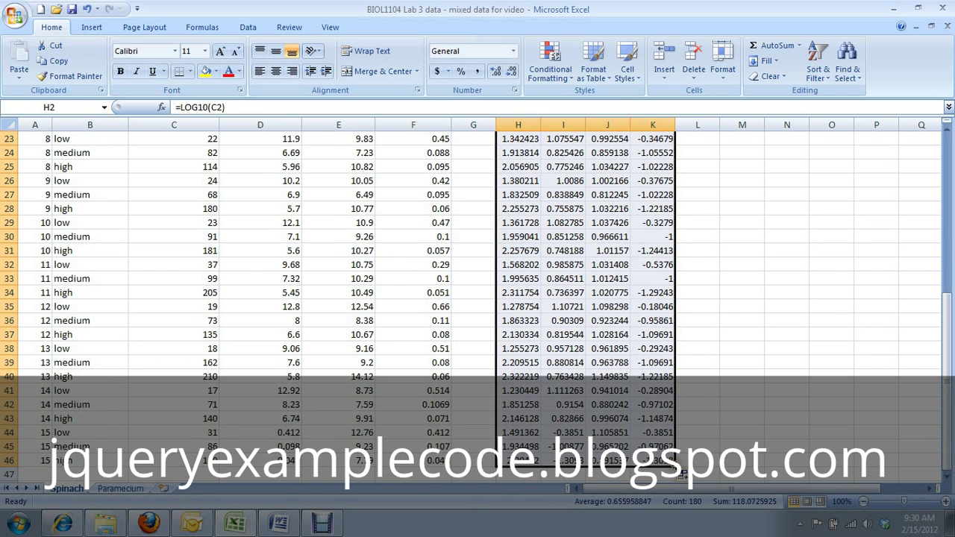
scroll(629, 399, "up", 7)
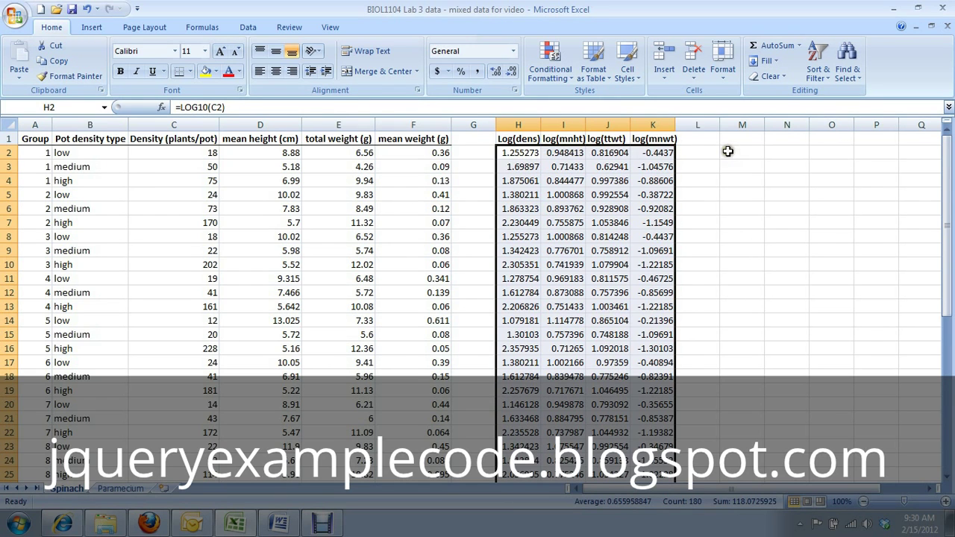
left_click(731, 152)
left_click_drag(754, 490, 925, 489)
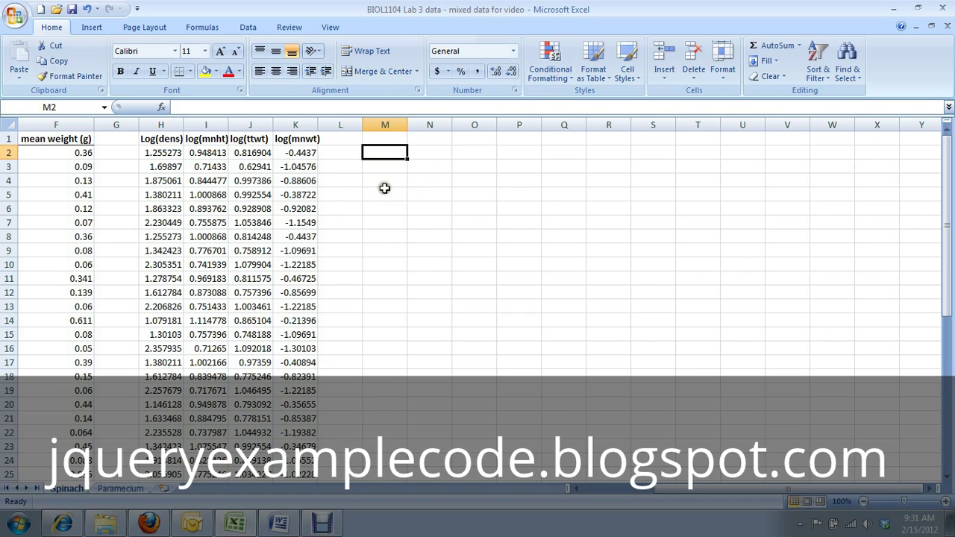
Insert an empty markers-only scatter chart beside the log columns and open Select Data.
left_click(88, 27)
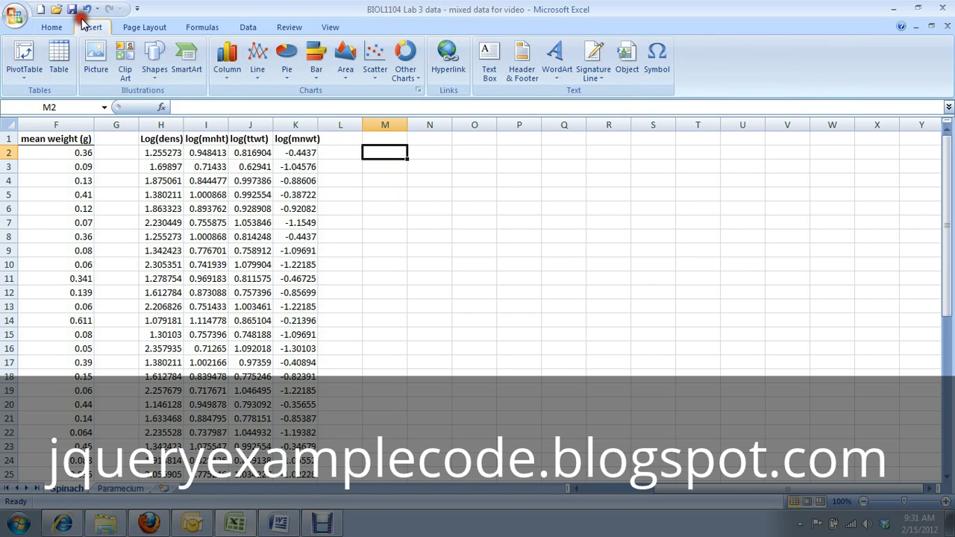
left_click(374, 59)
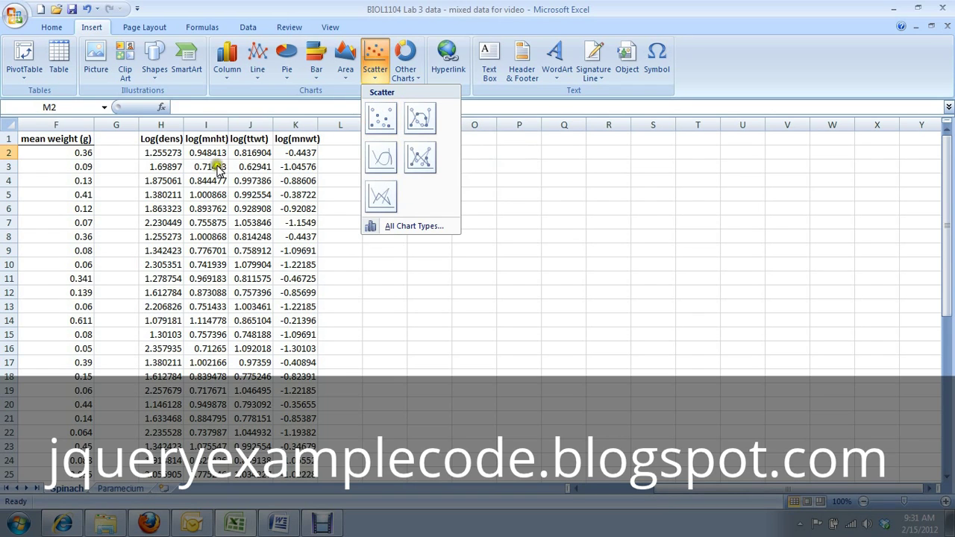
left_click(377, 116)
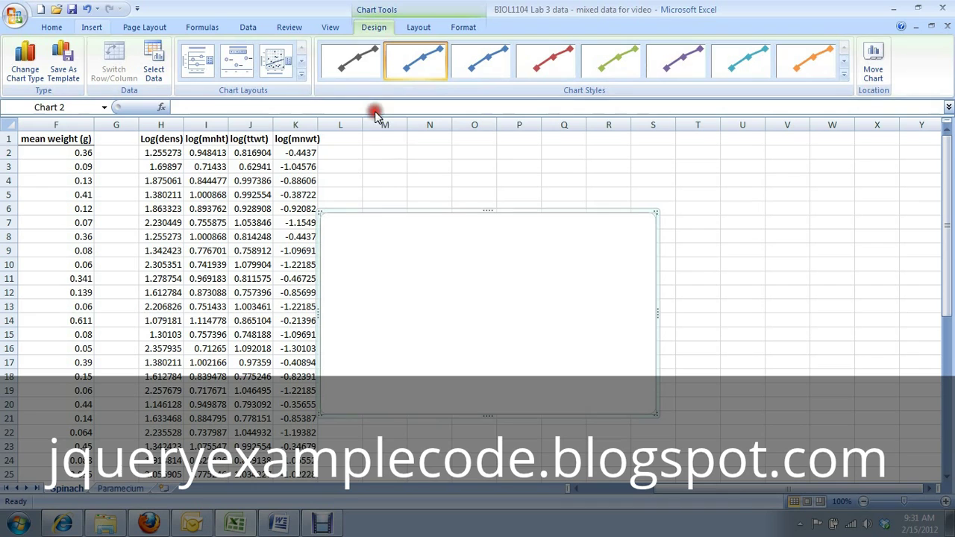
left_click_drag(435, 176, 446, 149)
left_click(158, 78)
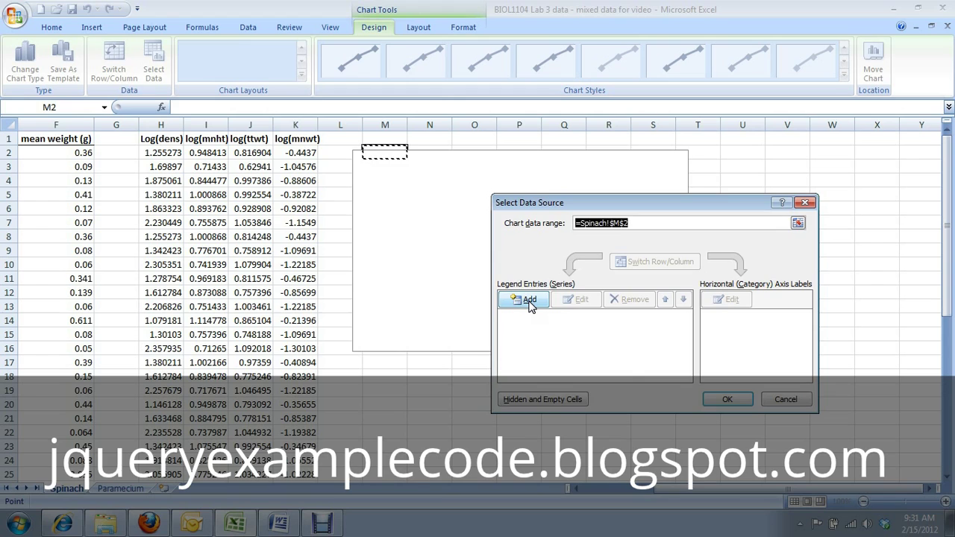
Add a series with X values H2:H46 (Log(dens)) and Y values K2:K46 (log(mnwt)).
left_click(528, 301)
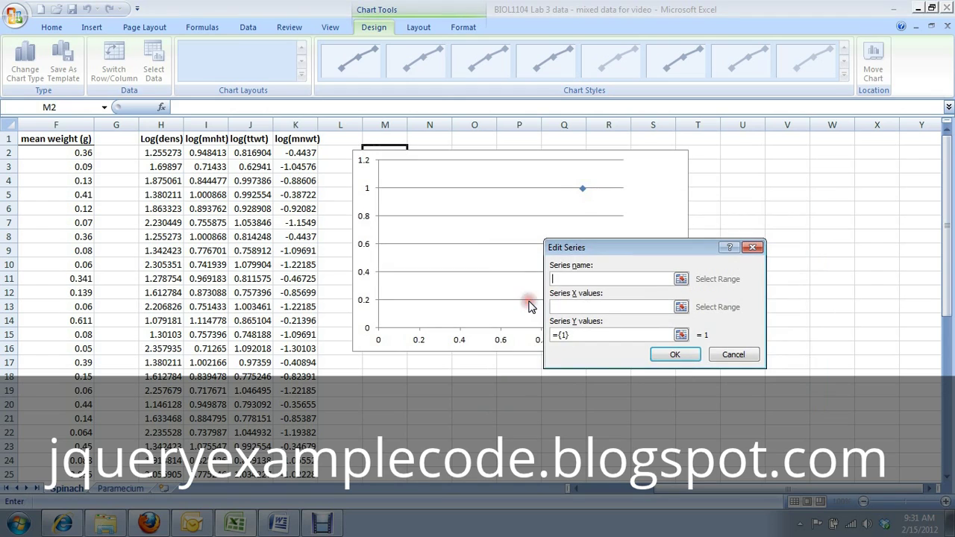
left_click(681, 308)
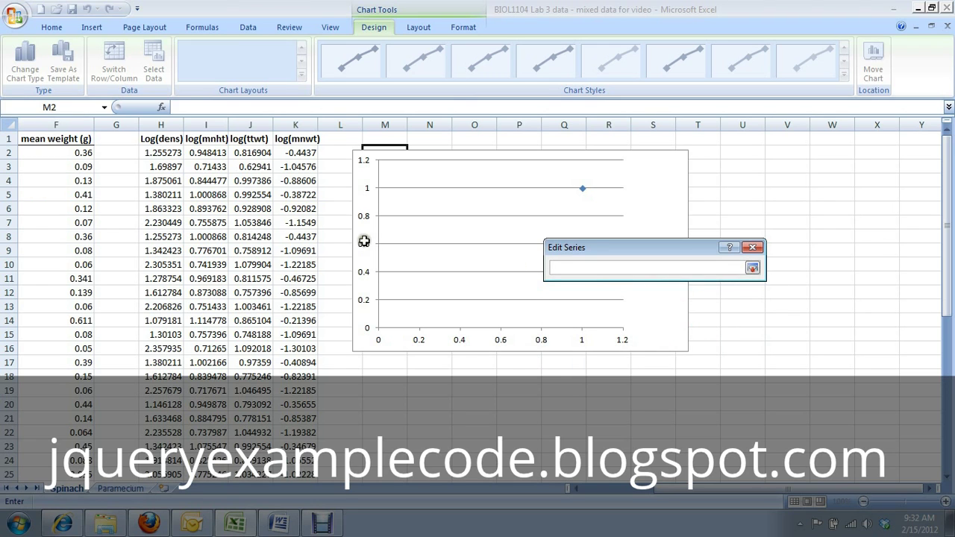
left_click_drag(168, 153, 173, 461)
left_click(751, 267)
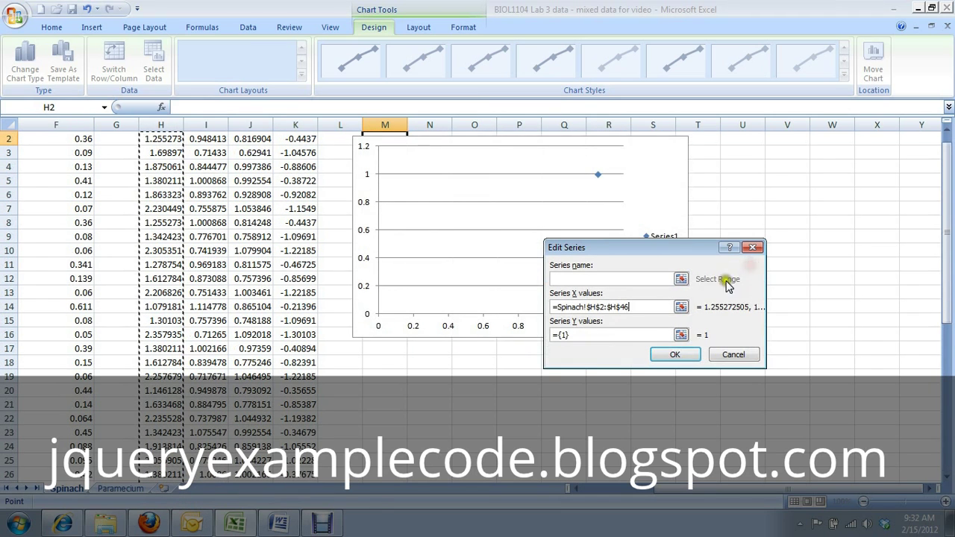
left_click(681, 335)
scroll(330, 227, "up", 1)
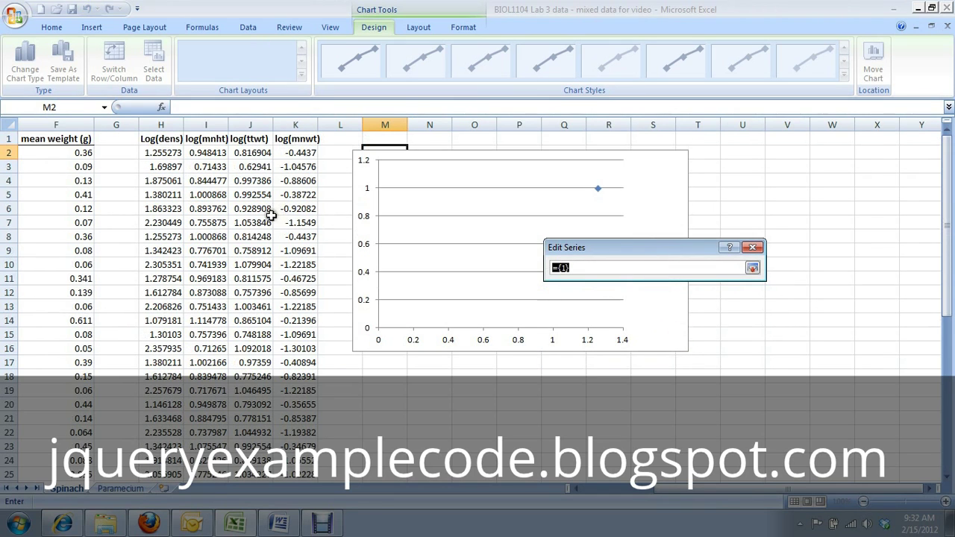
left_click(290, 153)
left_click_drag(290, 153, 317, 463)
left_click(751, 268)
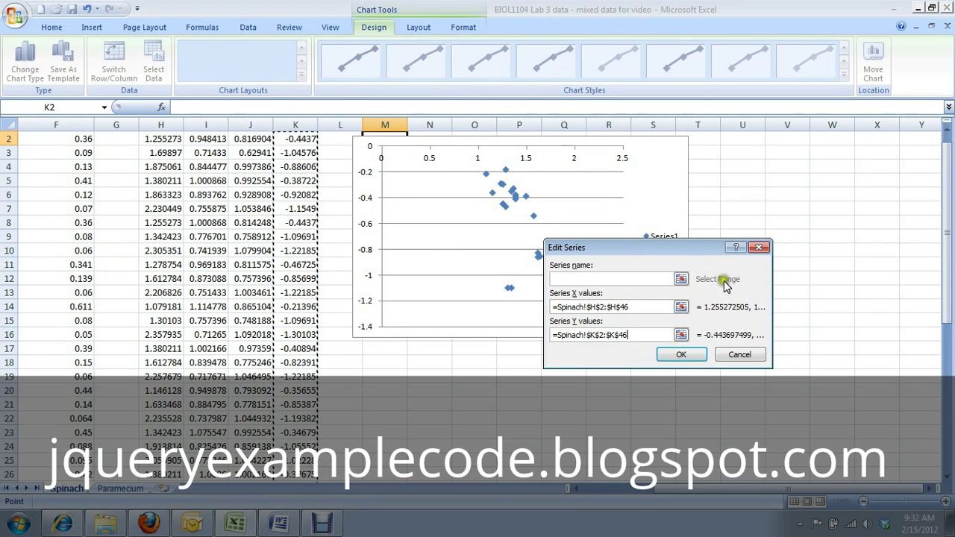
left_click(681, 355)
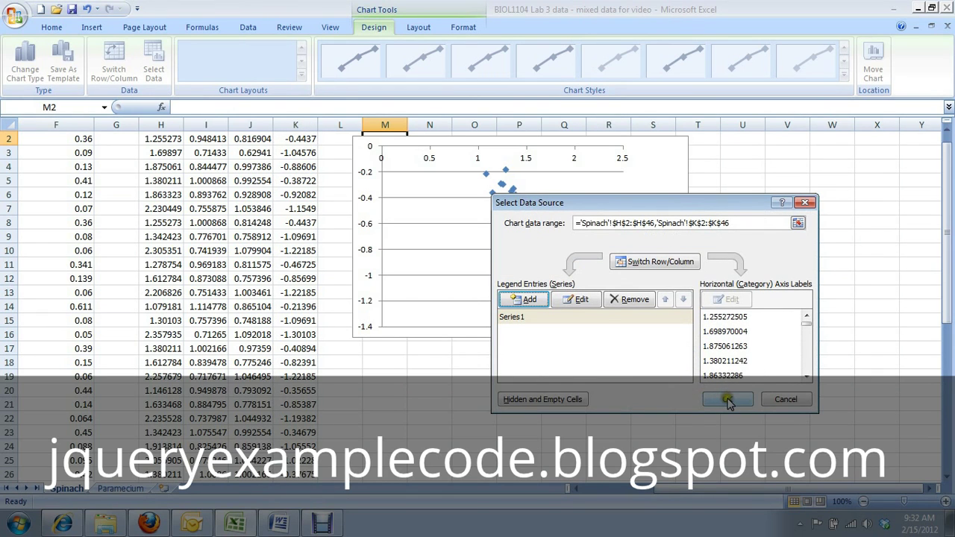
left_click(729, 401)
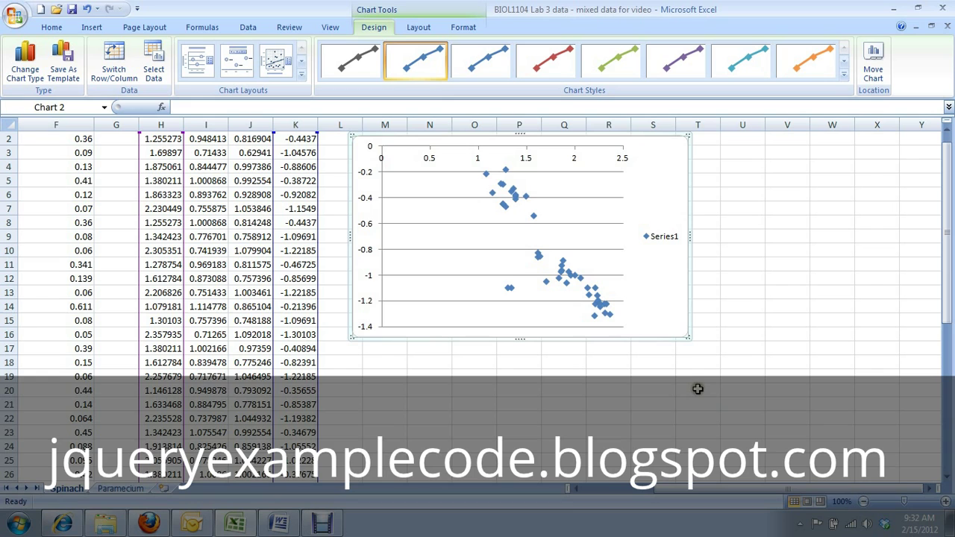
Delete the chart's horizontal gridlines and the Series1 legend.
scroll(745, 351, "up", 1)
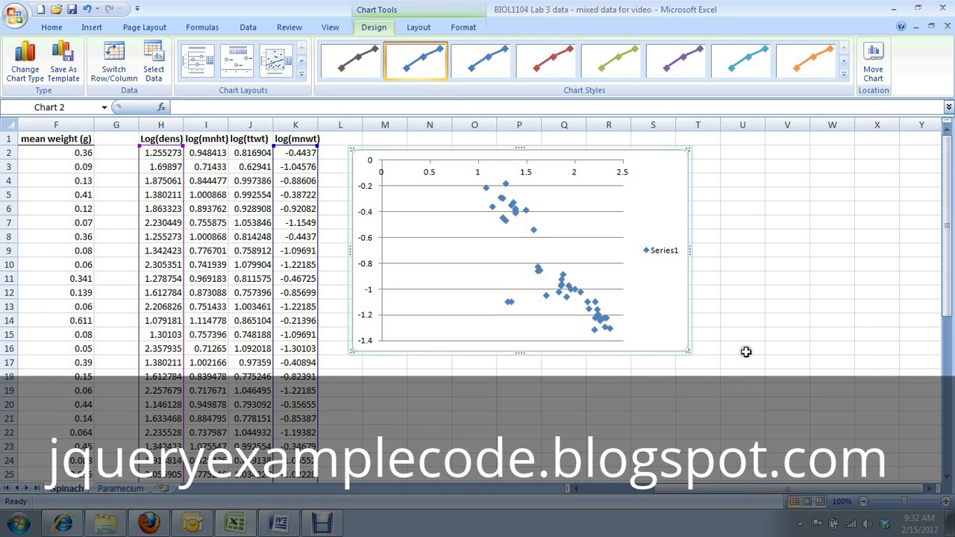
left_click(606, 265)
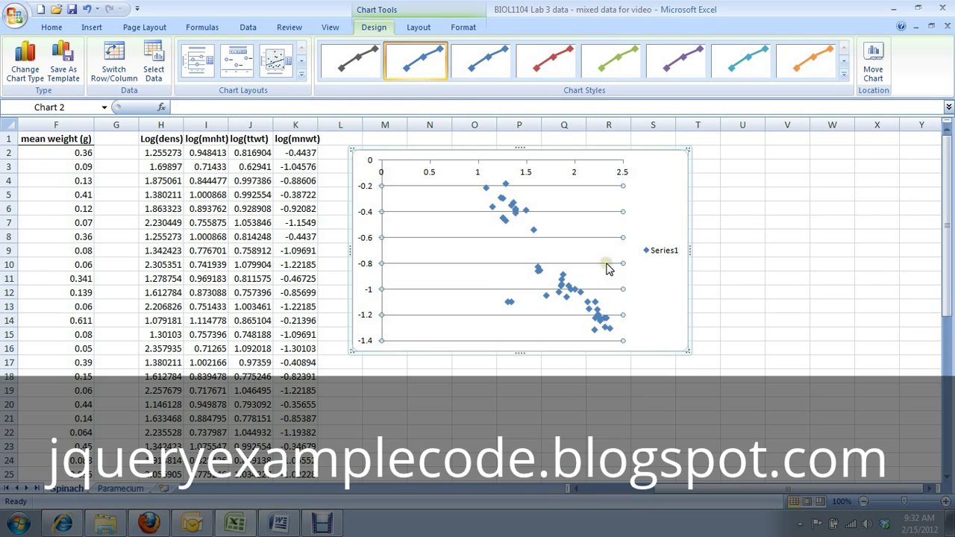
key("Delete")
left_click(649, 251)
key("Delete")
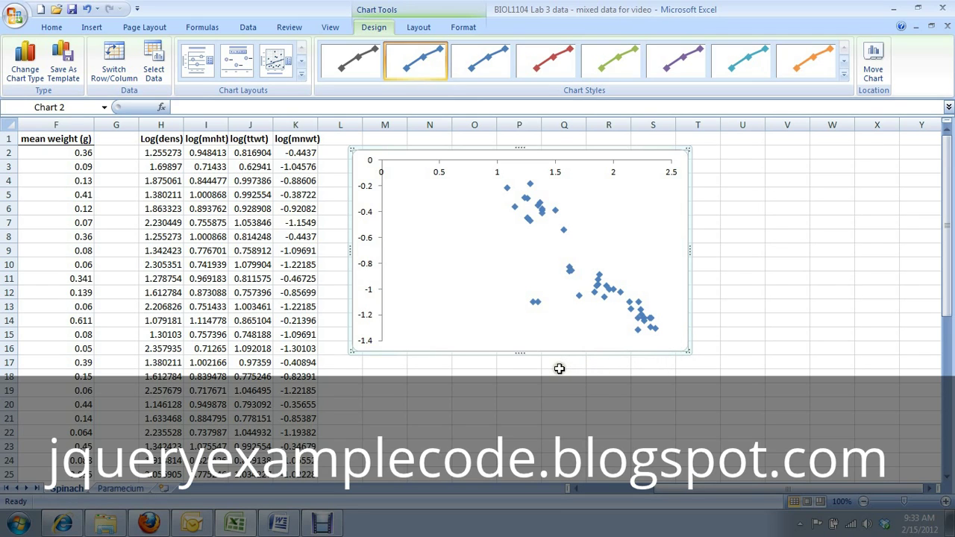
left_click(438, 162)
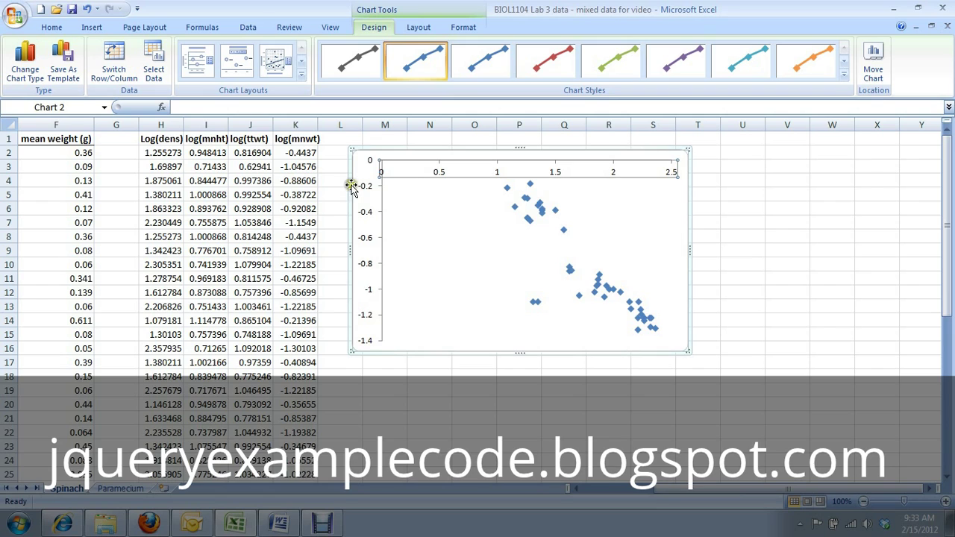
left_click(383, 163)
Format the vertical axis so the horizontal axis crosses at value -1.4.
left_click(366, 268)
right_click(366, 269)
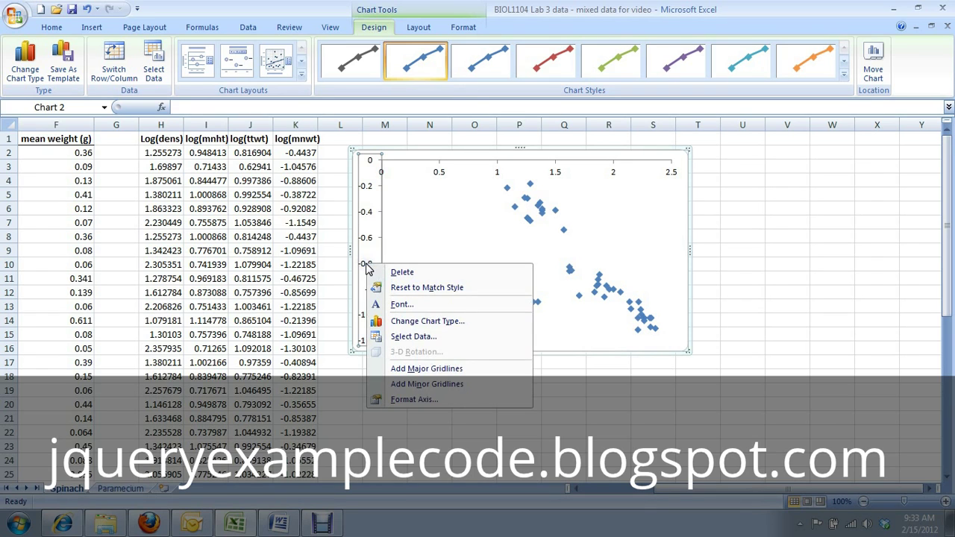
left_click(418, 401)
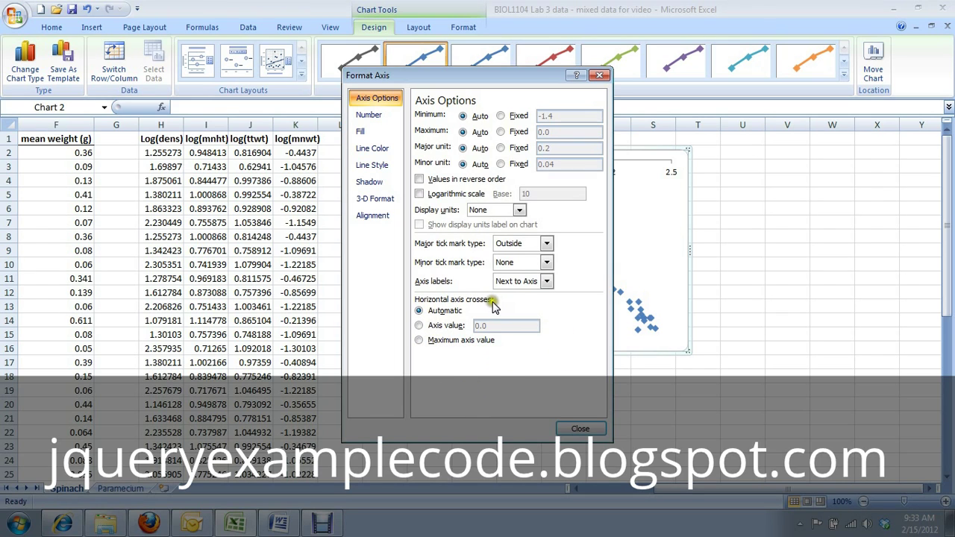
left_click_drag(465, 76, 767, 95)
left_click(745, 341)
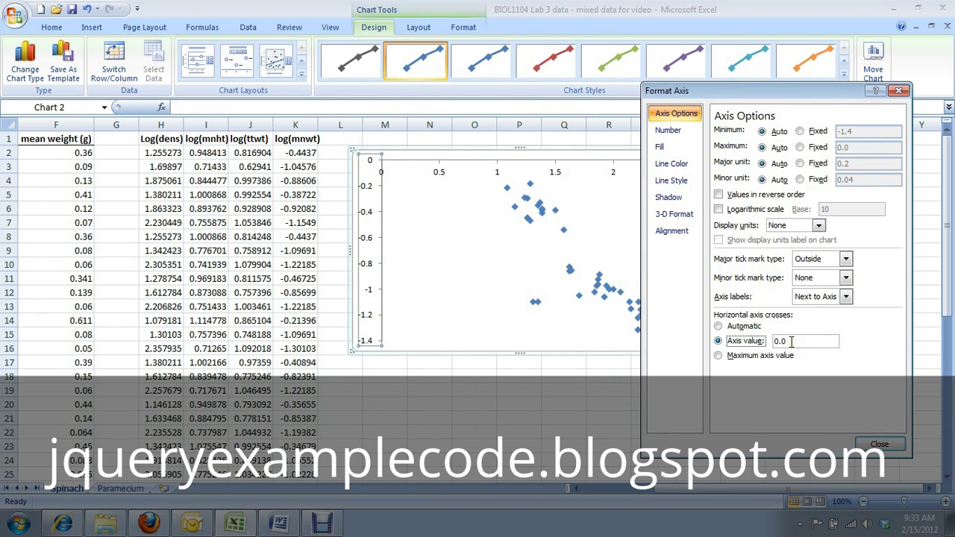
double_click(780, 341)
left_click(879, 444)
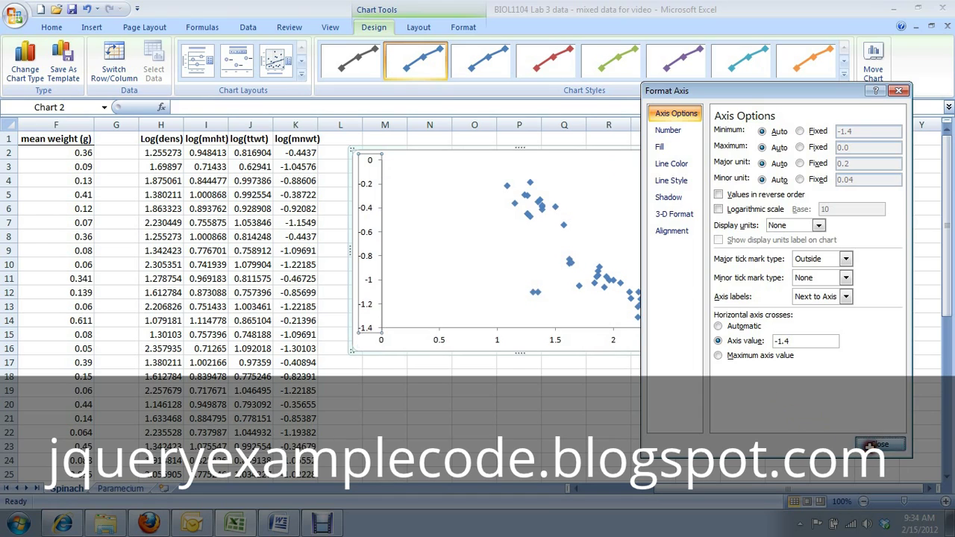
left_click(423, 291)
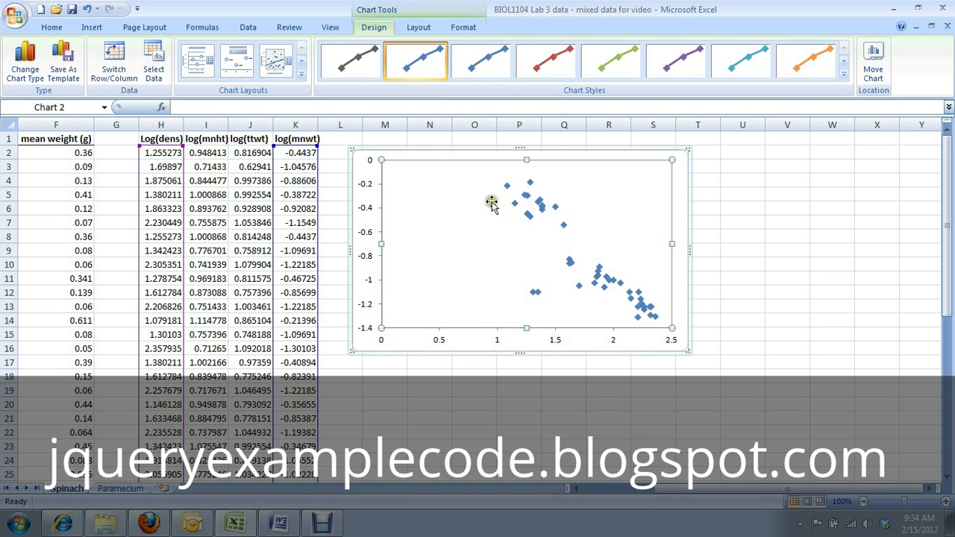
Fix the horizontal axis minimum at 1 instead of automatic.
left_click(437, 337)
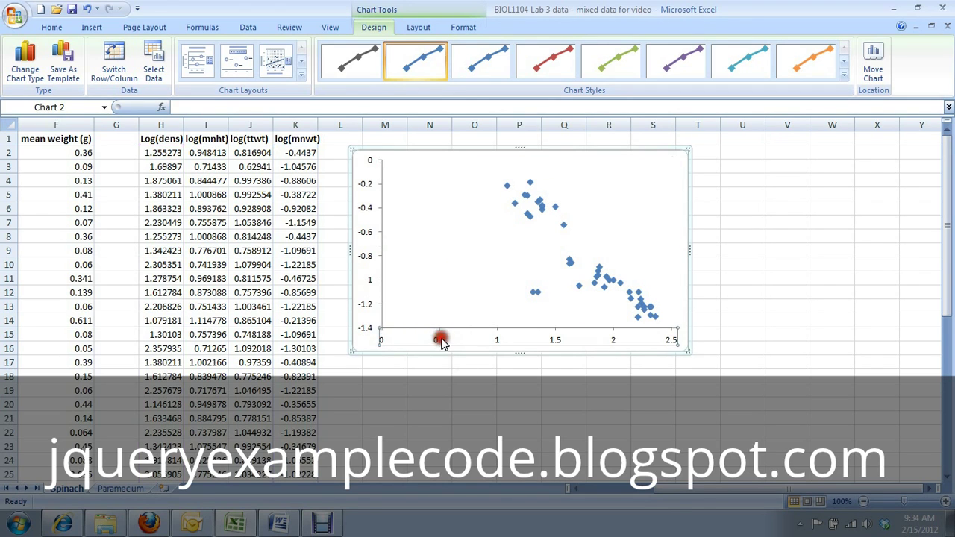
right_click(440, 339)
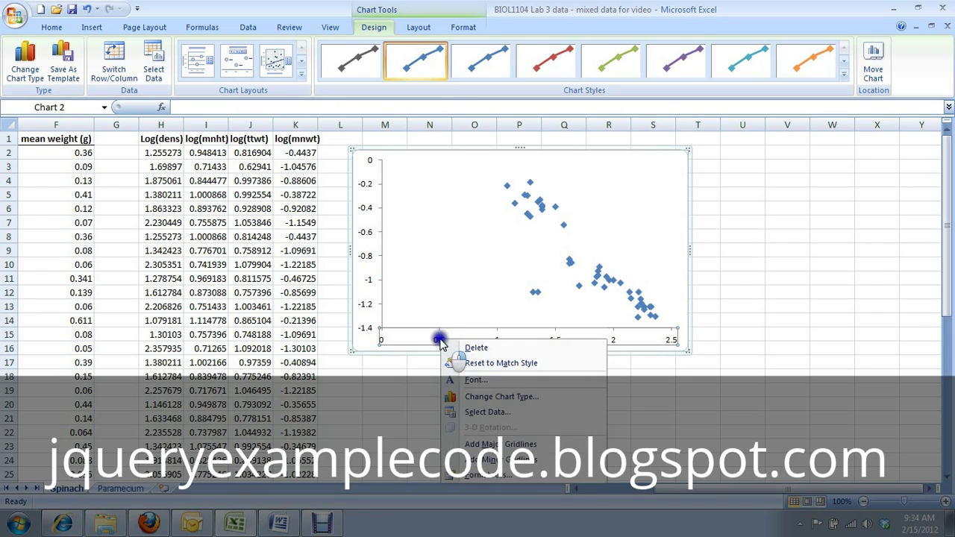
left_click(493, 476)
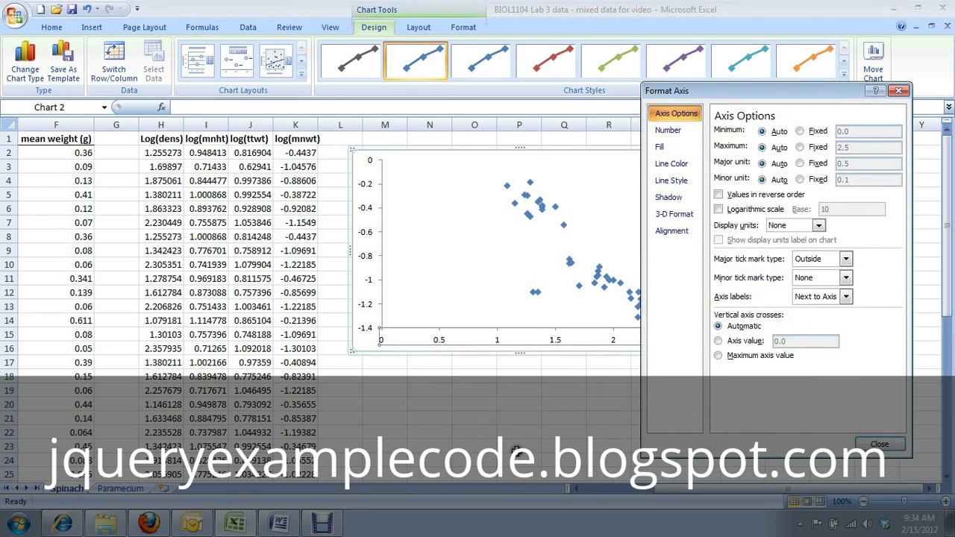
left_click(801, 131)
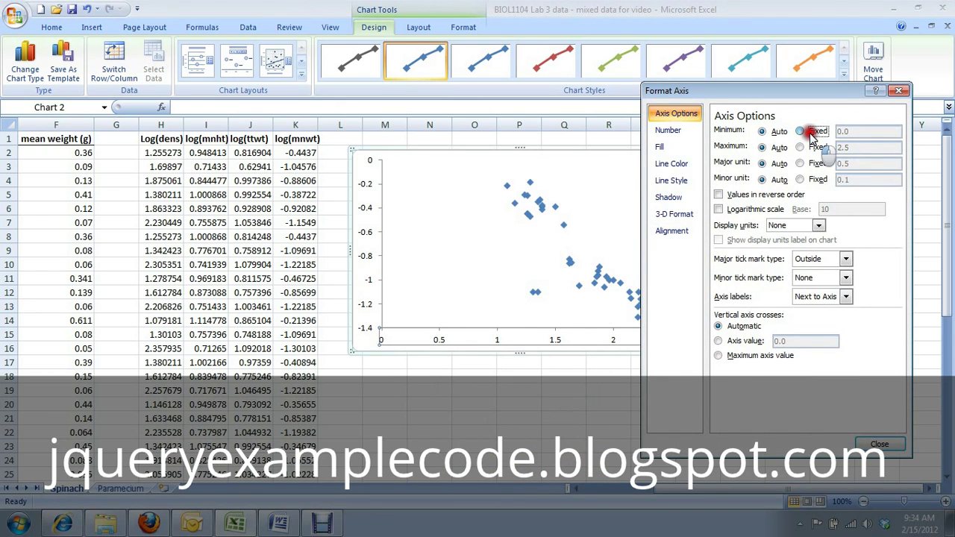
left_click_drag(859, 132, 836, 132)
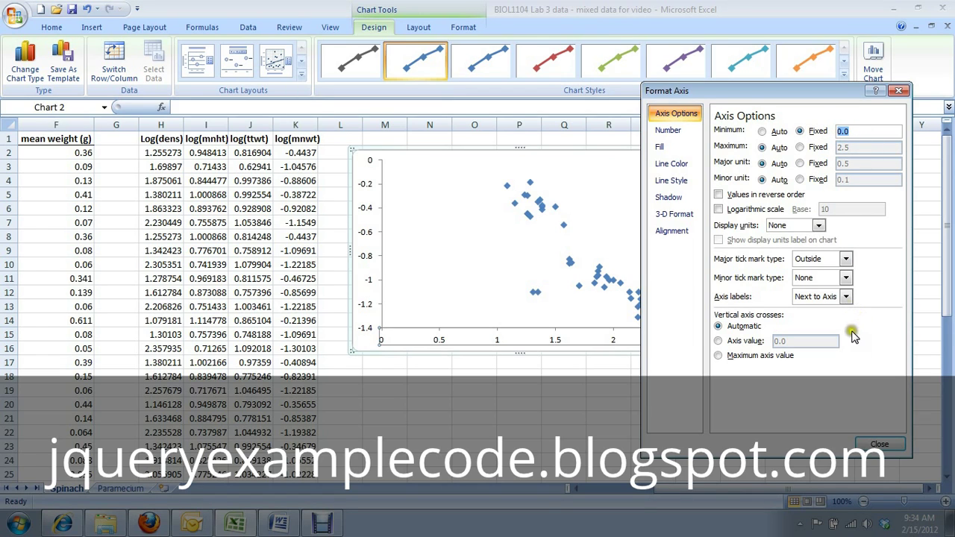
type("1")
left_click(871, 444)
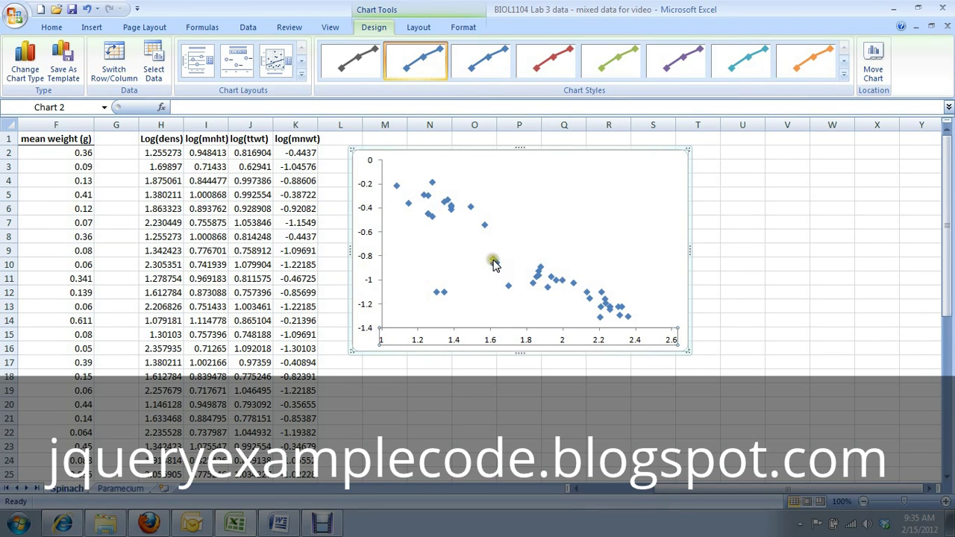
Add a trendline to the data series, compare the fit types, and settle on Linear.
left_click(445, 203)
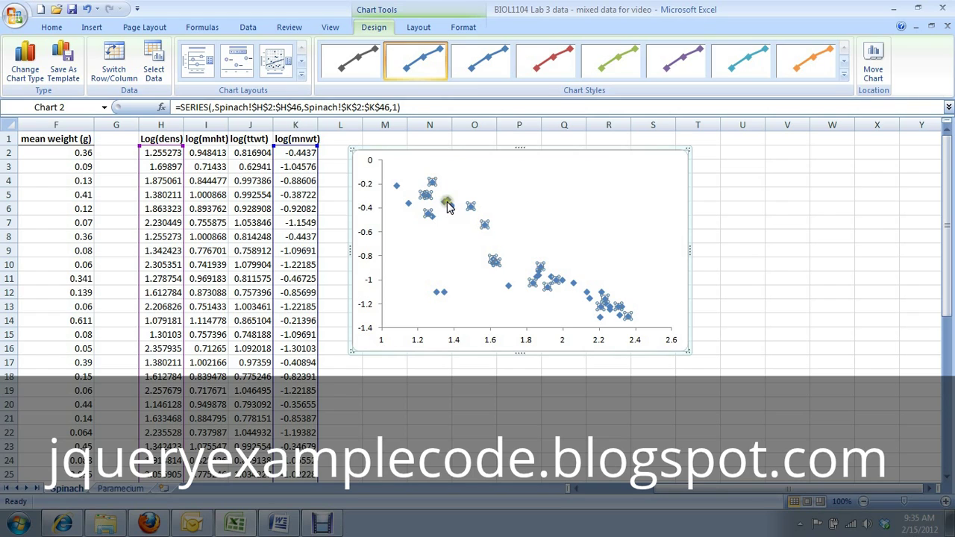
right_click(447, 207)
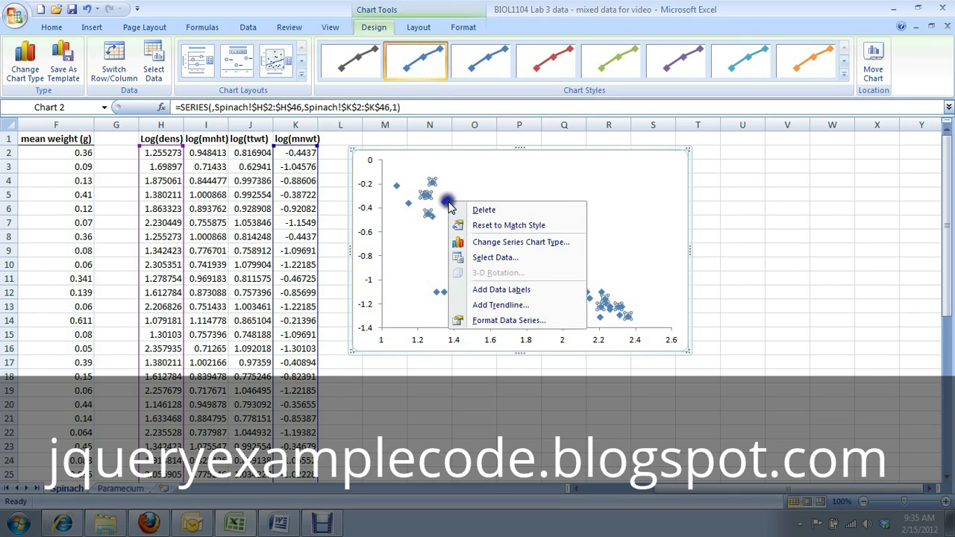
left_click(512, 307)
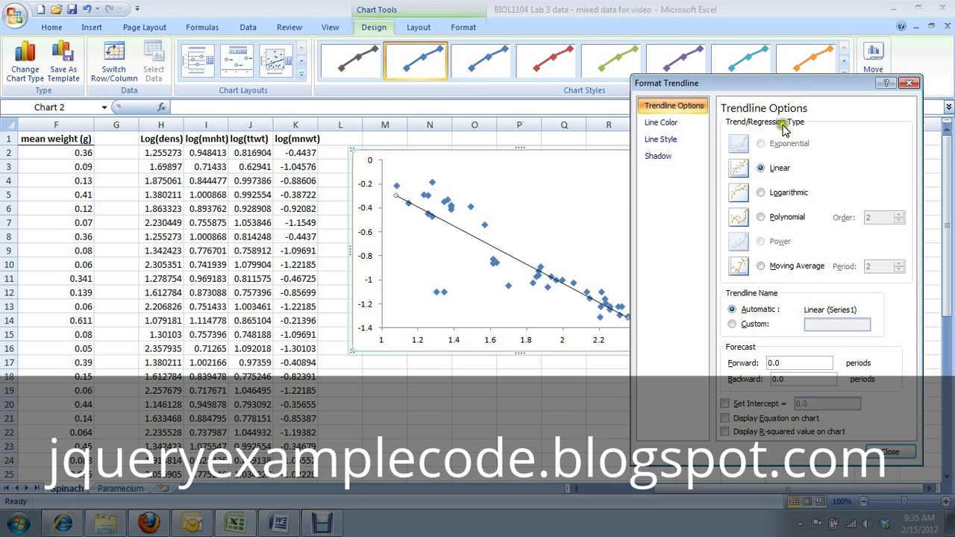
left_click(784, 195)
left_click(778, 217)
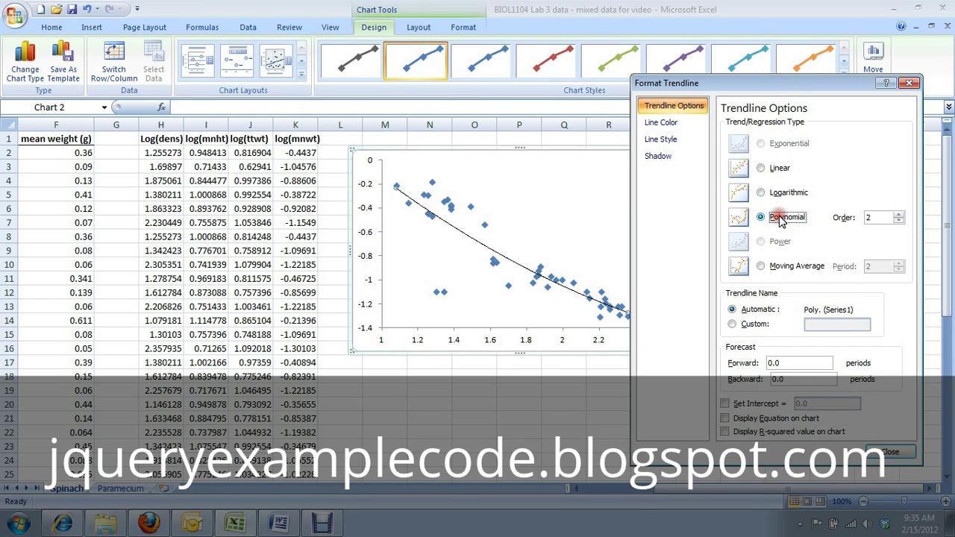
left_click(776, 265)
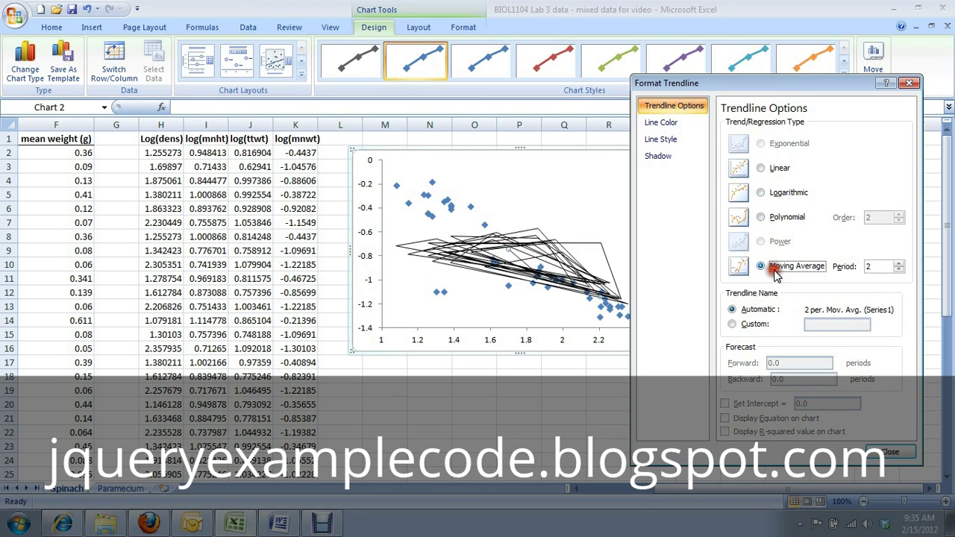
left_click(775, 168)
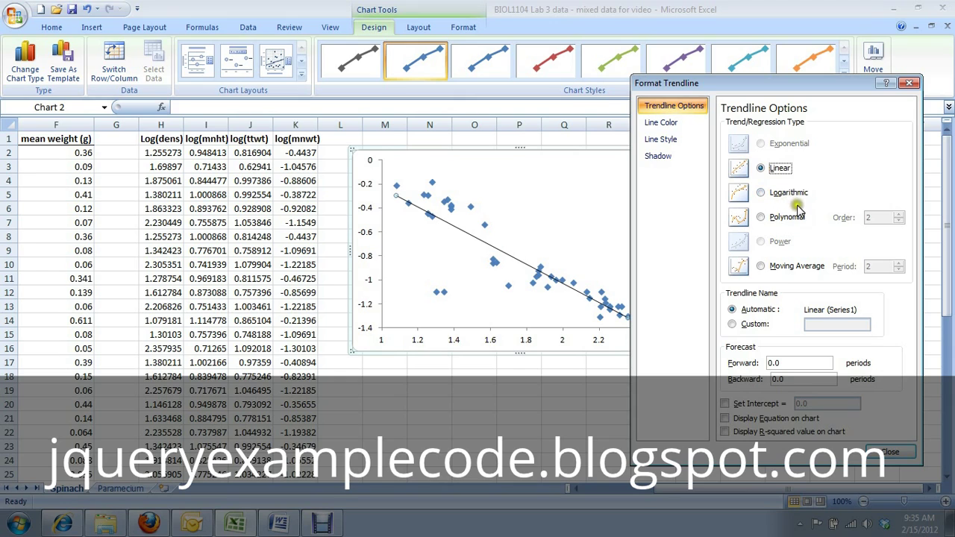
Thicken the trendline to a 1.5 pt line width.
left_click(687, 123)
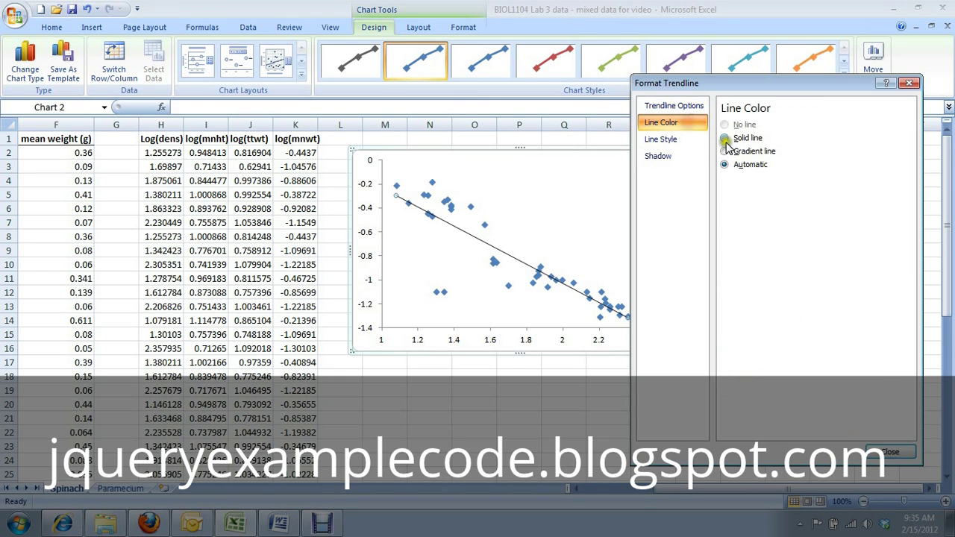
left_click(681, 143)
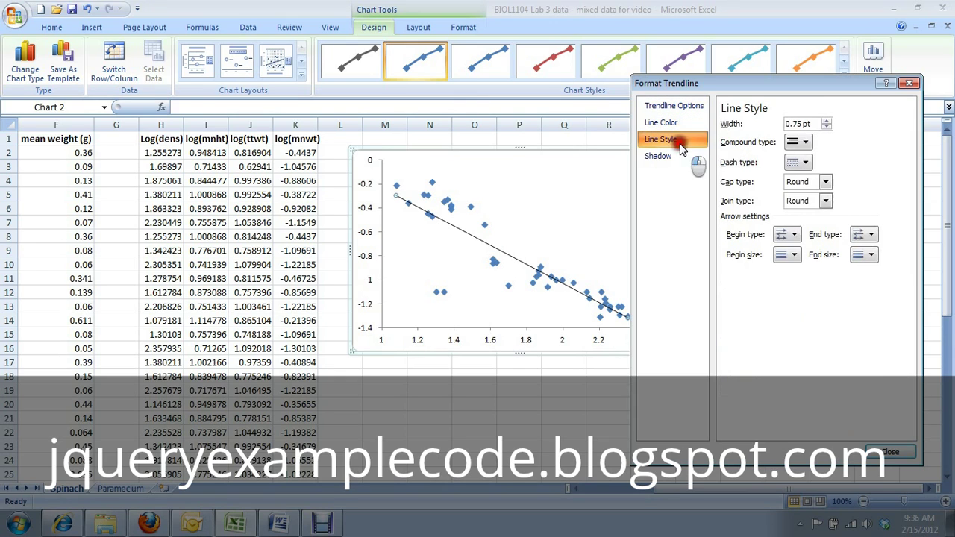
left_click(826, 120)
left_click(826, 120)
left_click(826, 120)
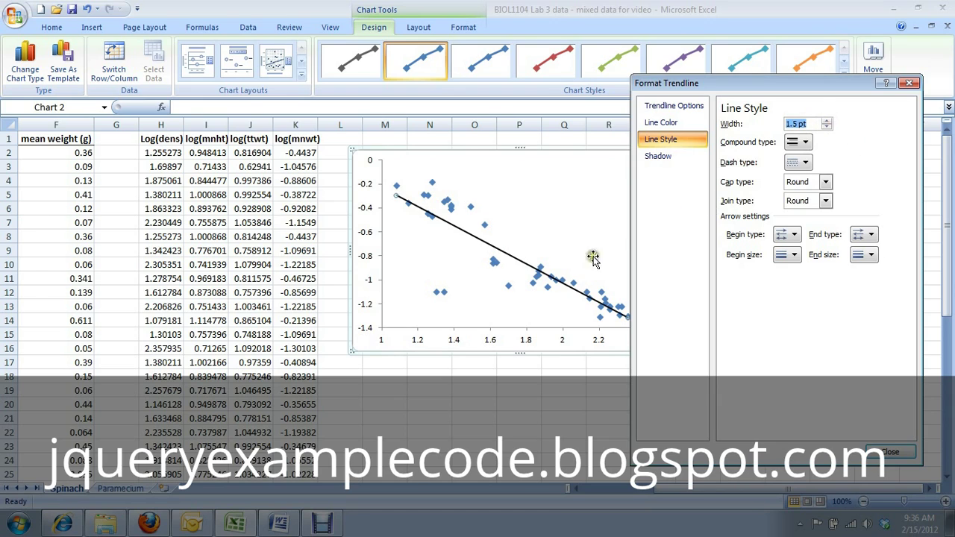
left_click(701, 105)
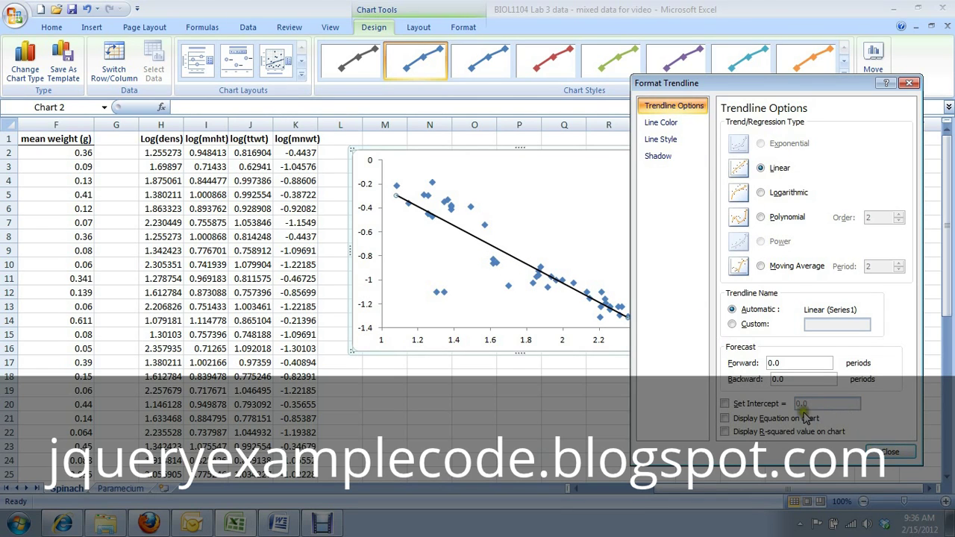
Show the trendline equation y = -0.7987x + 0.5662 on the chart and close the trendline settings.
left_click(724, 419)
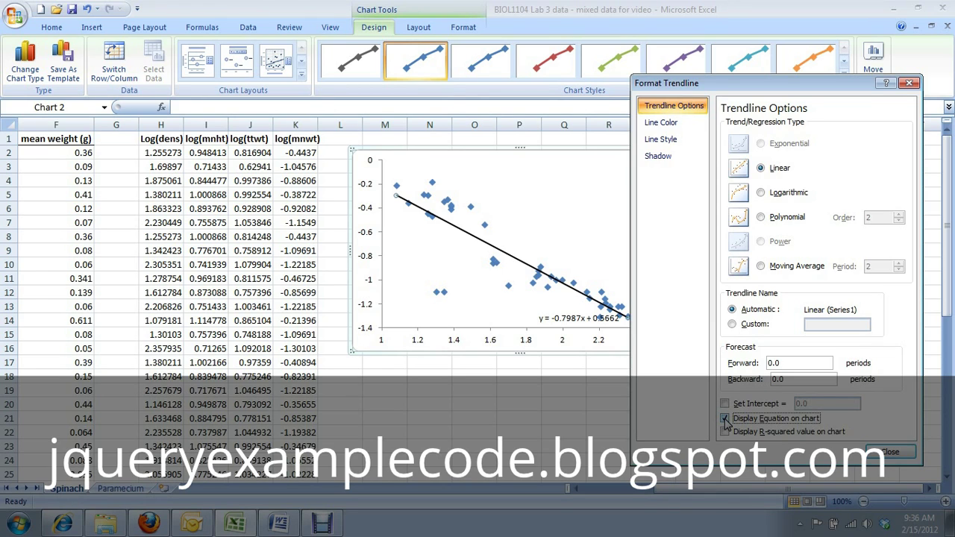
left_click(890, 451)
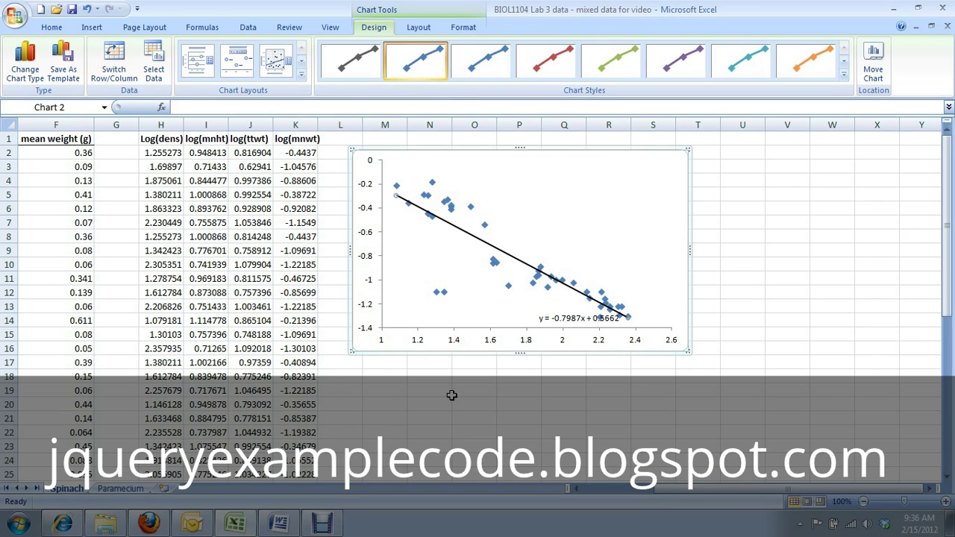
Select the equation label text, then the whole log-log chart, and bring up the blank Word document.
left_click(538, 320)
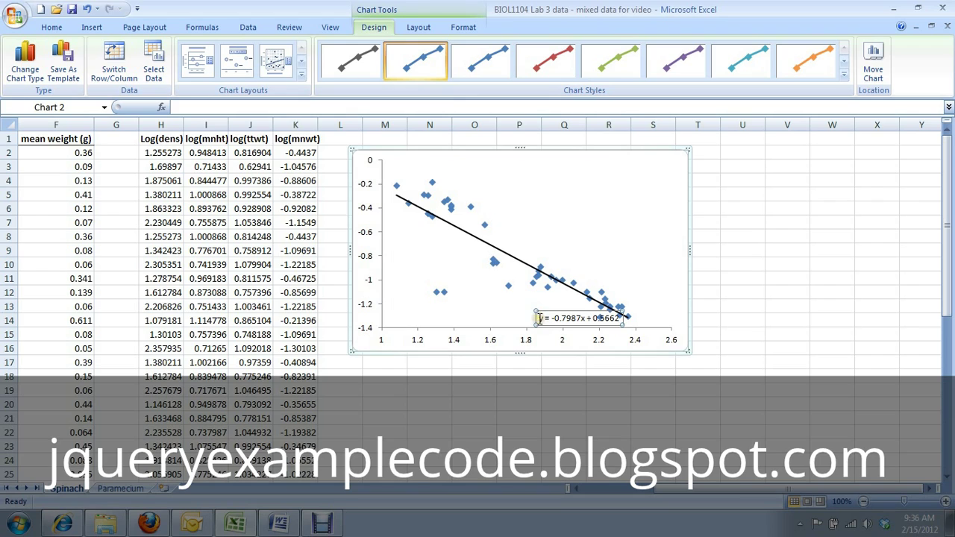
left_click_drag(538, 319, 622, 319)
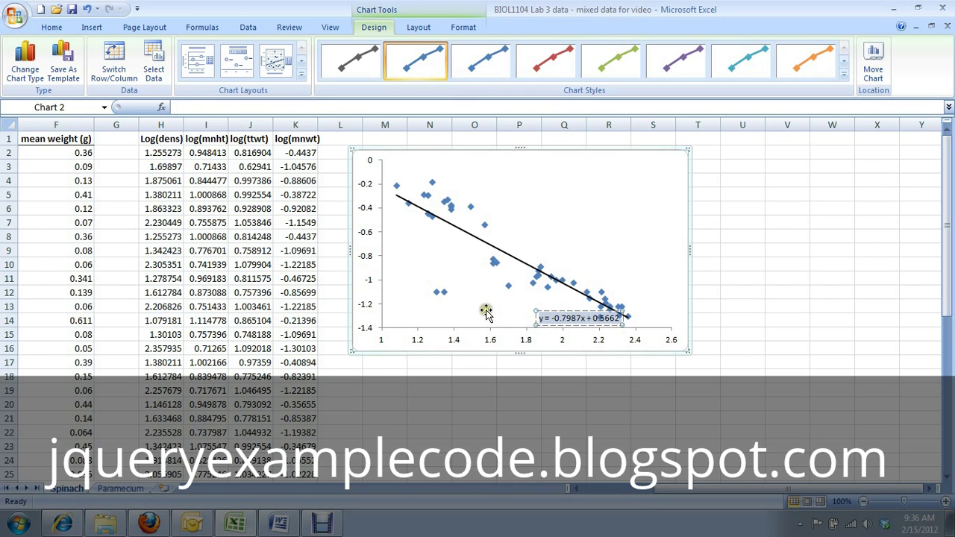
left_click(688, 216)
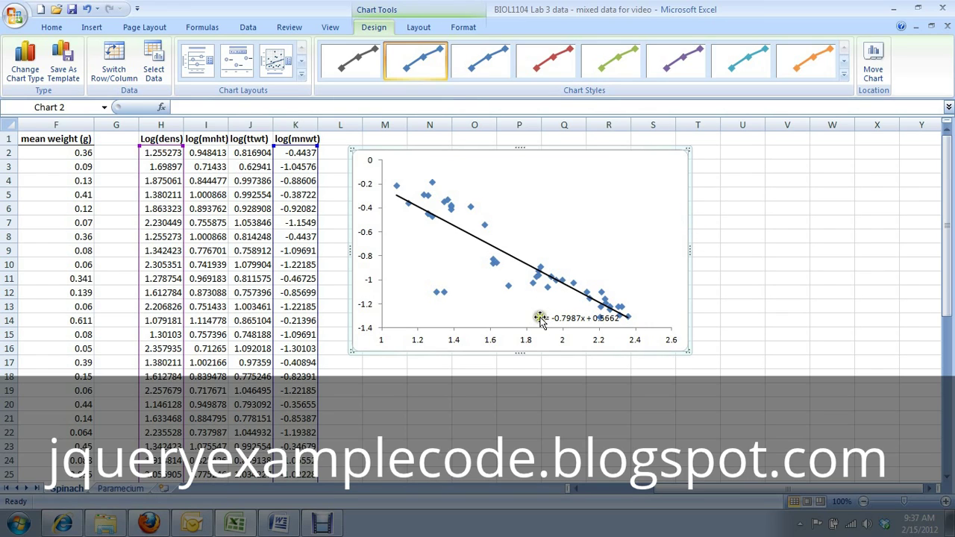
left_click(686, 221)
Paste the chart into Word and begin the caption 'Figure 1.' below it.
left_click(277, 522)
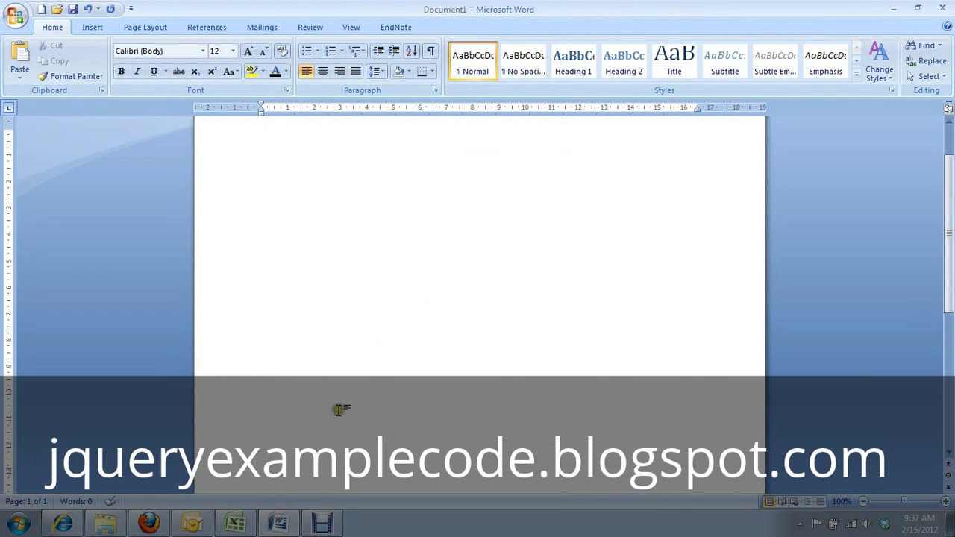
key("ctrl+v")
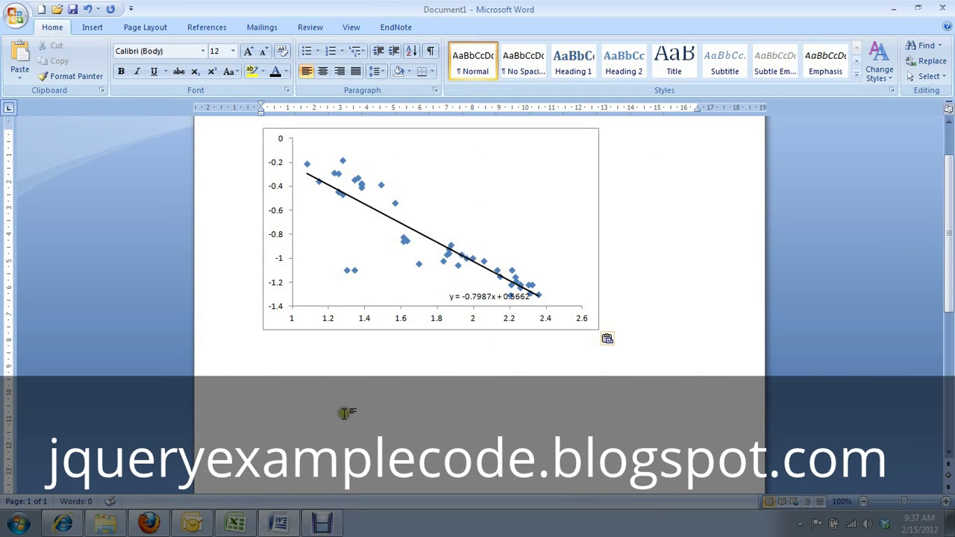
left_click(344, 414)
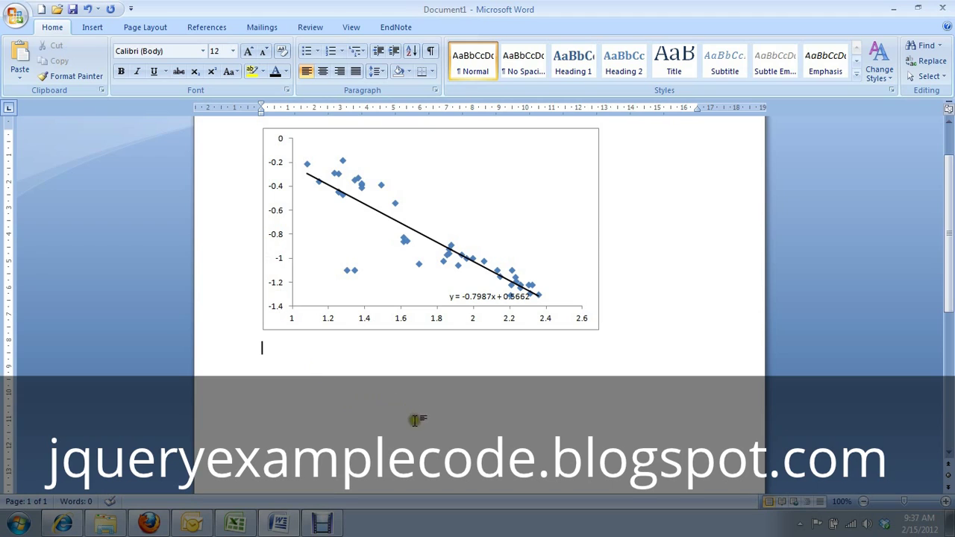
type("Figure 1.  ")
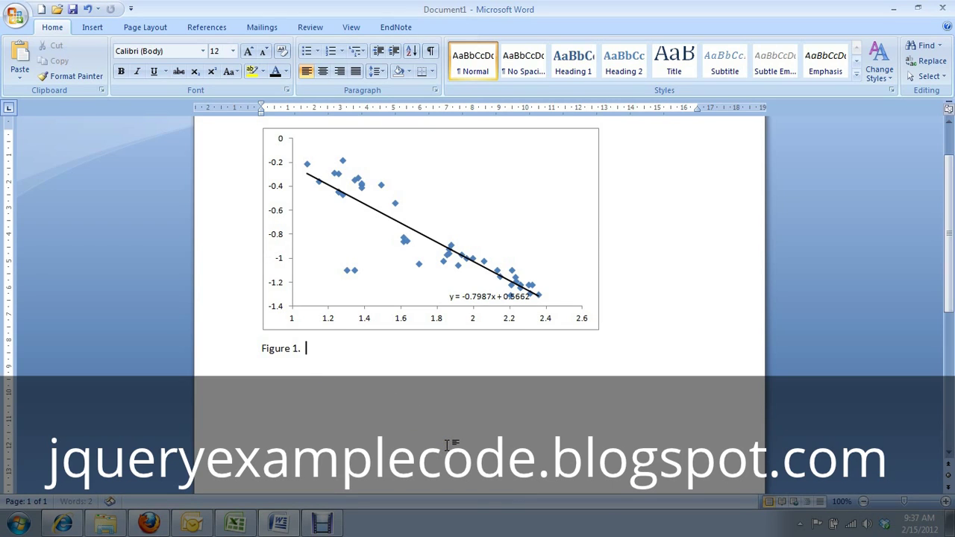
type("Blah blah.")
Copy the chart's equation into the caption after 'Trendline equation:', giving y = -0.7987x + 0.5662.
left_click(449, 295)
left_click_drag(449, 296, 533, 296)
key("ctrl+c")
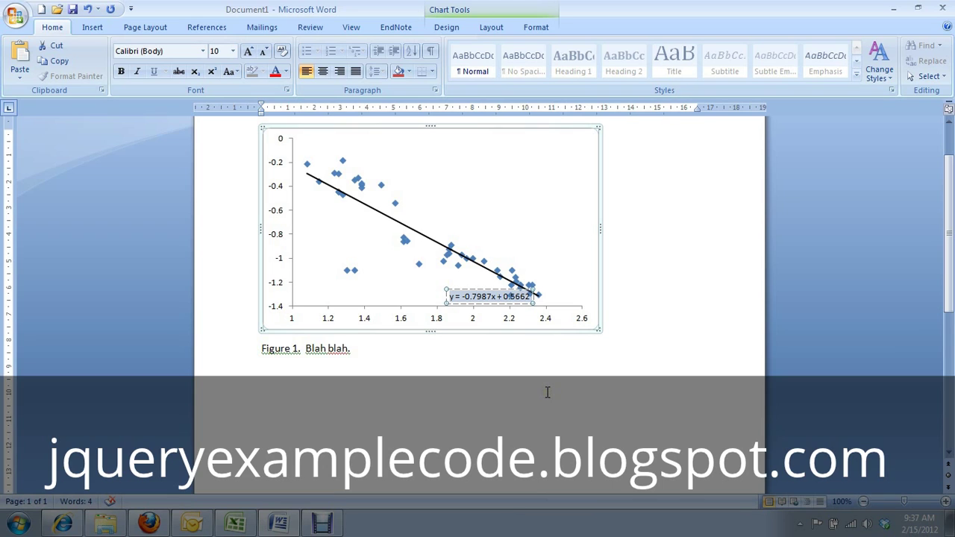
left_click(512, 349)
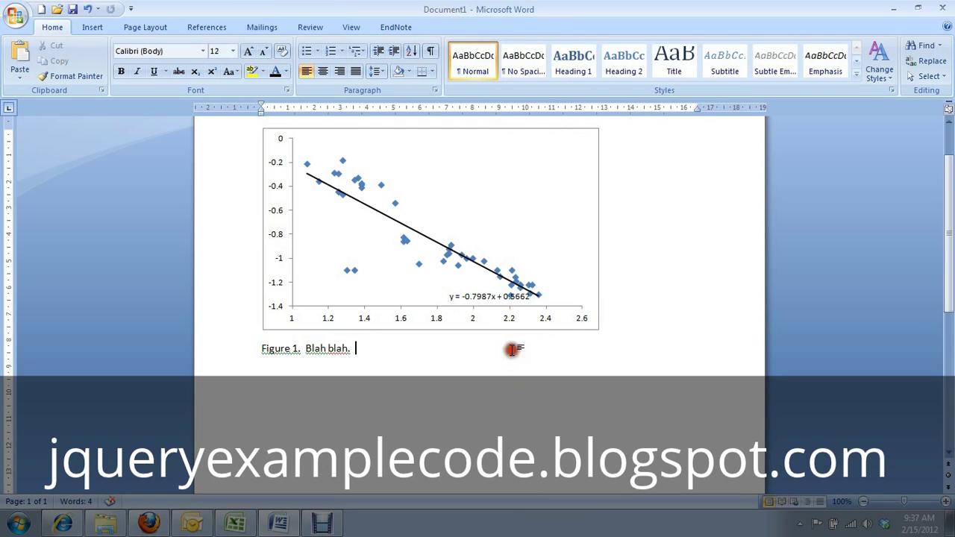
type("Trendline equa")
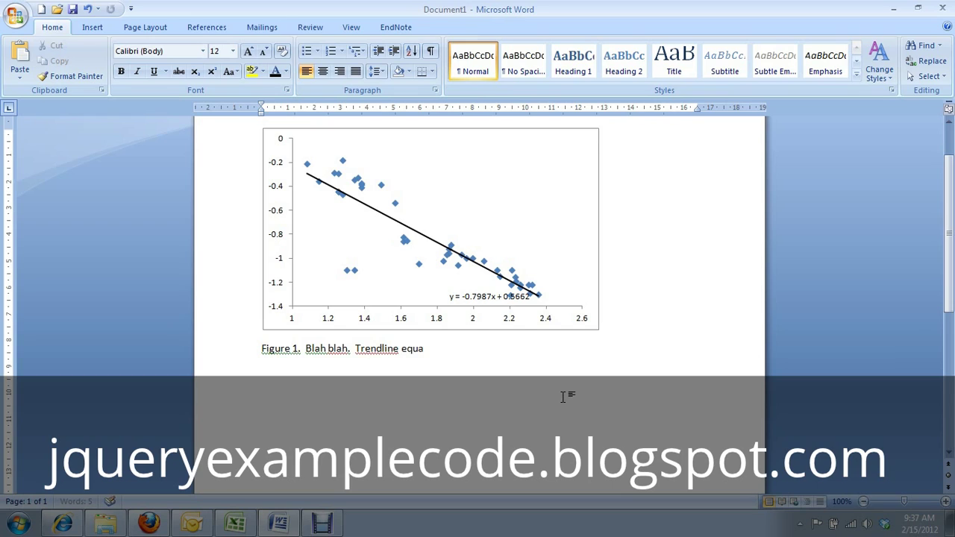
type("tion:")
key("ctrl+v")
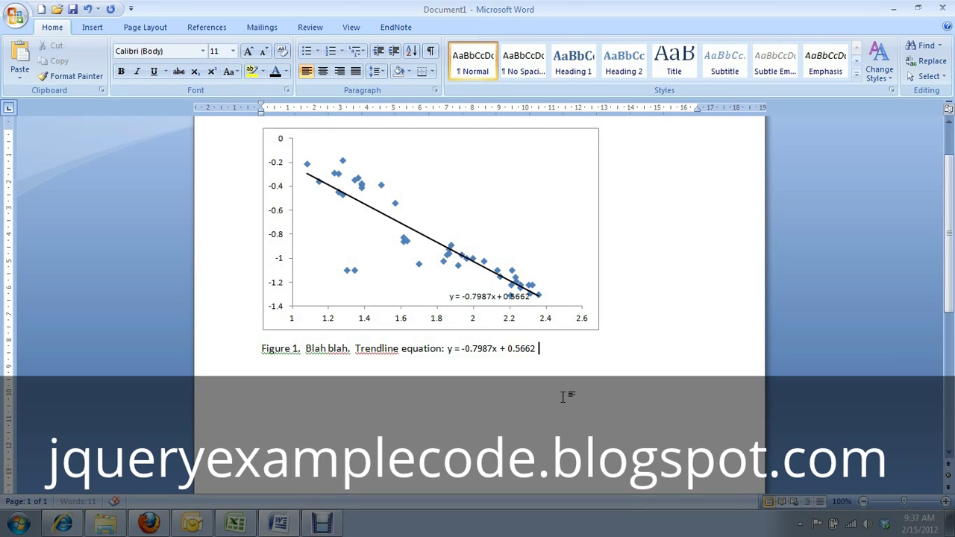
key("BackSpace")
key("Left")
key("Left")
key("Left")
key("Left")
key("Left")
key("Left")
key("Left")
key("Left")
key("Left")
key("Left")
key("Left")
key("Left")
key("Left")
key("Left")
key("Left")
key("Left")
key("Left")
key("Left")
key("Left")
key("Left")
Delete the trendline equation label from the pasted chart, leaving it only in the caption.
left_click(456, 291)
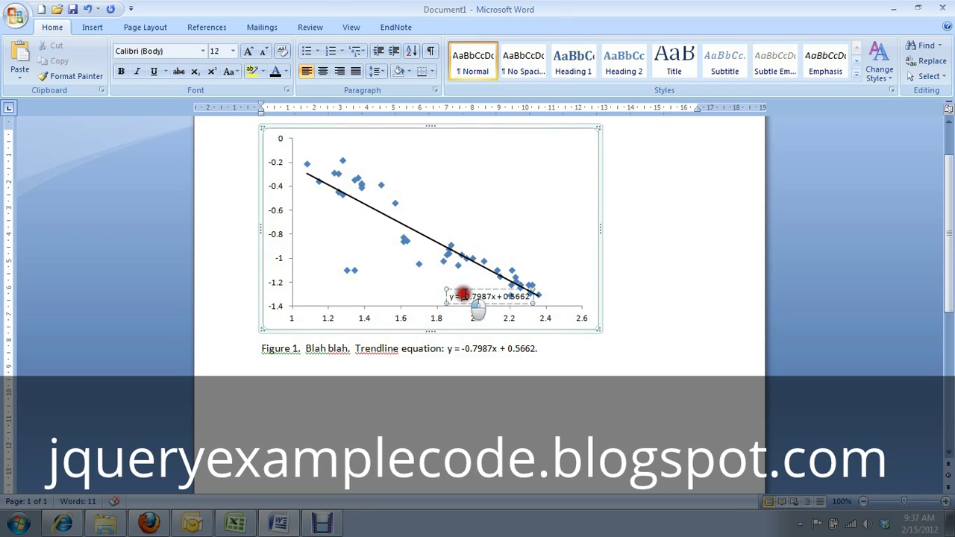
key("Delete")
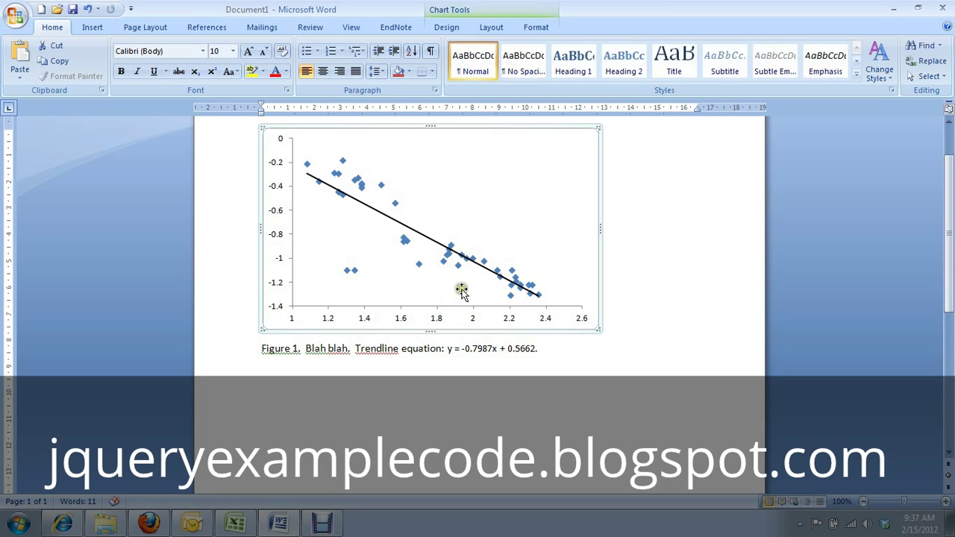
left_click(450, 347)
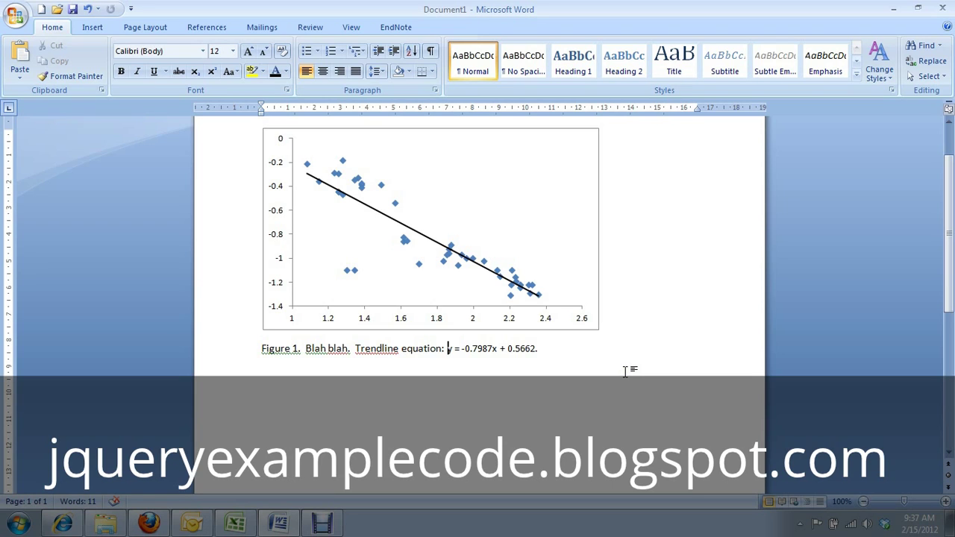
Replace y with 'log(mean plant weight in g)' and x with '* log(density)' in the caption equation.
key("Delete")
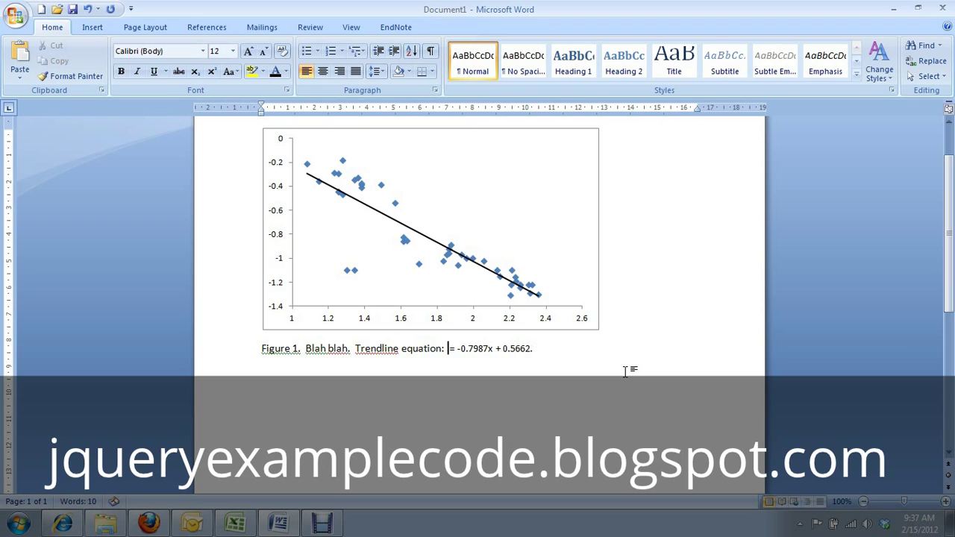
type("log")
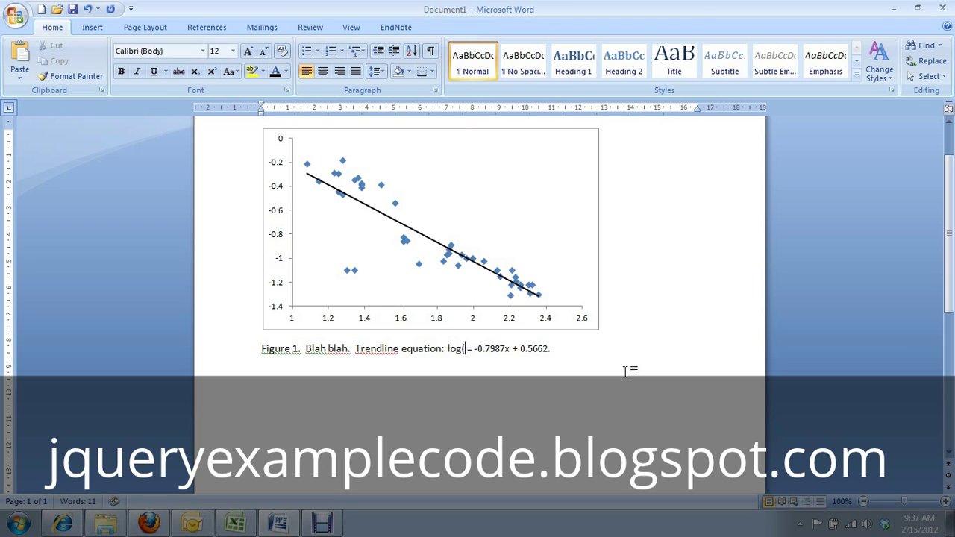
type("(")
type("mean plant ")
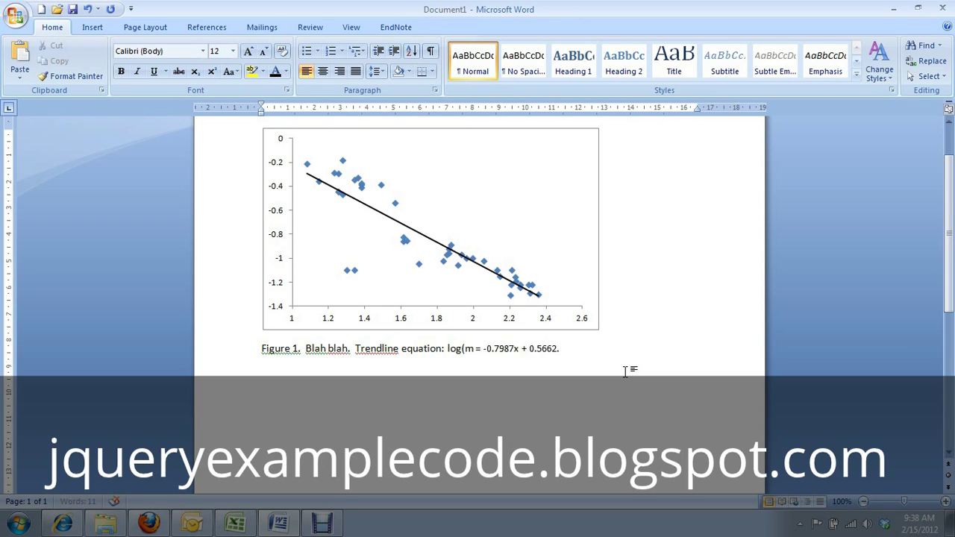
type("weight in g)")
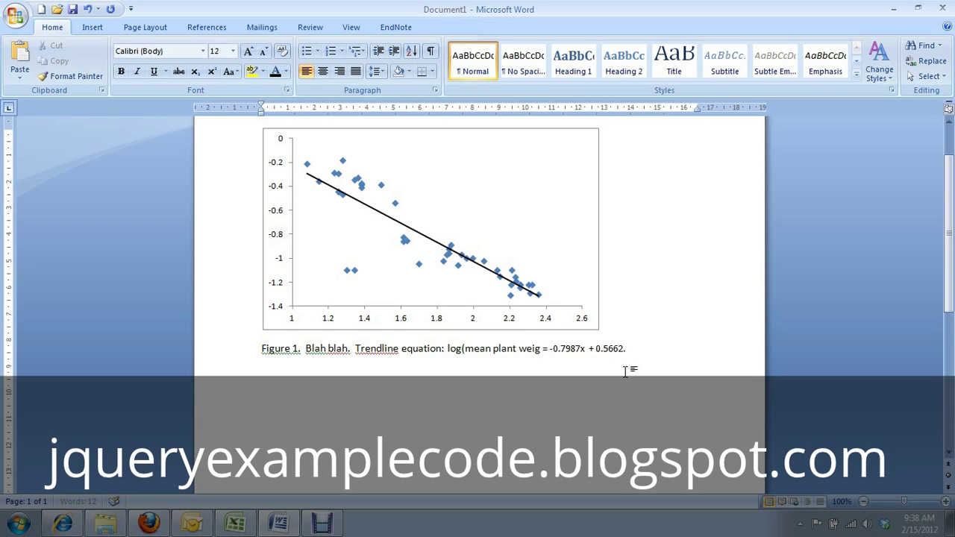
key("Right")
key("Right")
key("Right")
key("Right")
key("Right")
key("Right")
key("Right")
key("Right")
key("Right")
key("Right")
key("Right")
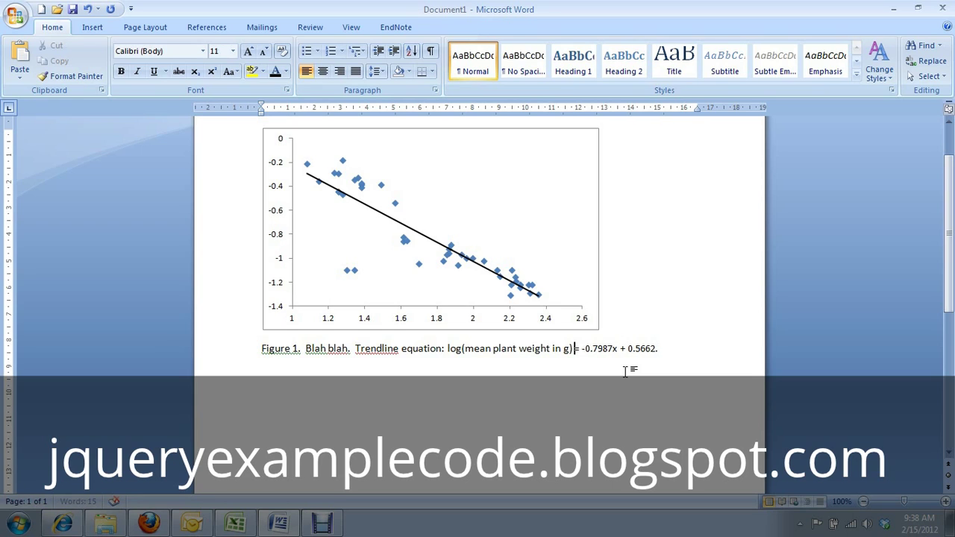
key("BackSpace")
key("BackSpace")
type("* log(density")
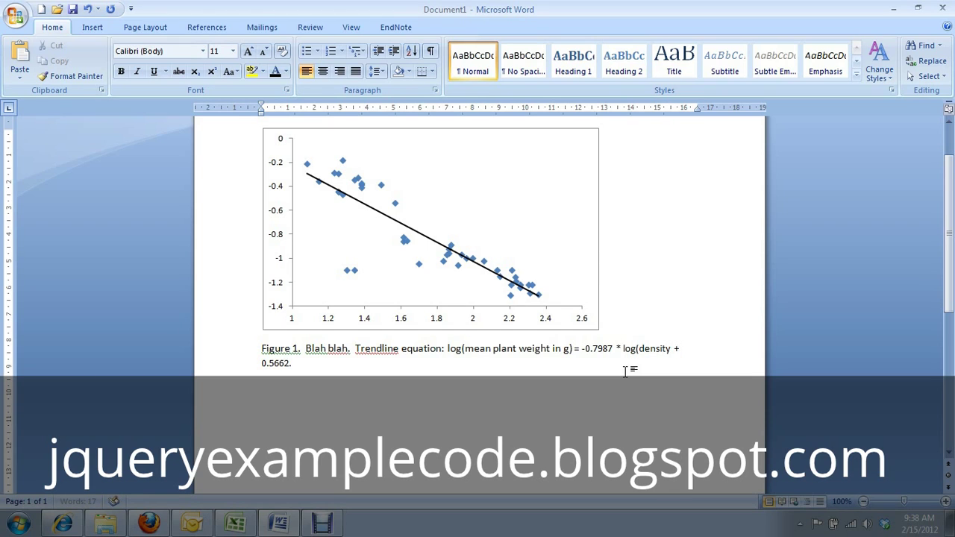
type(")")
left_click(625, 370)
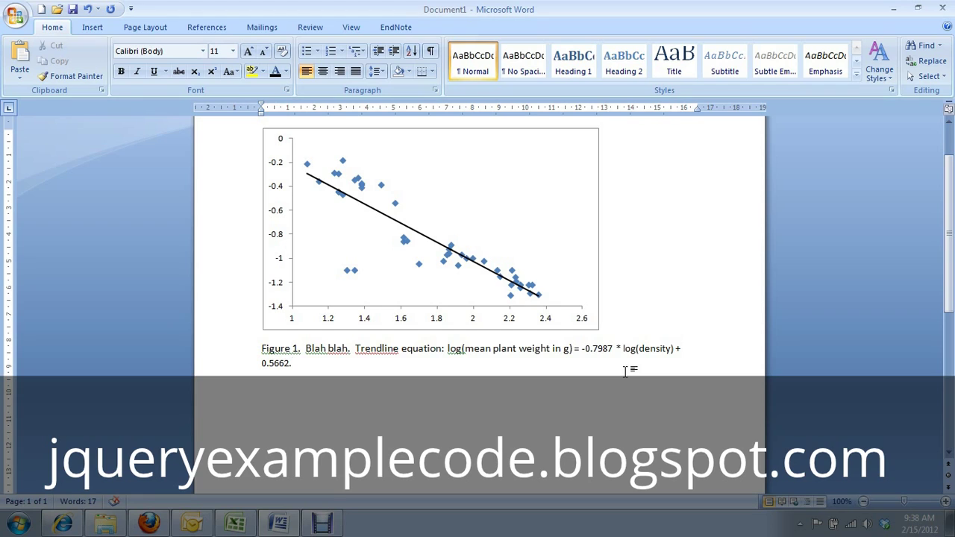